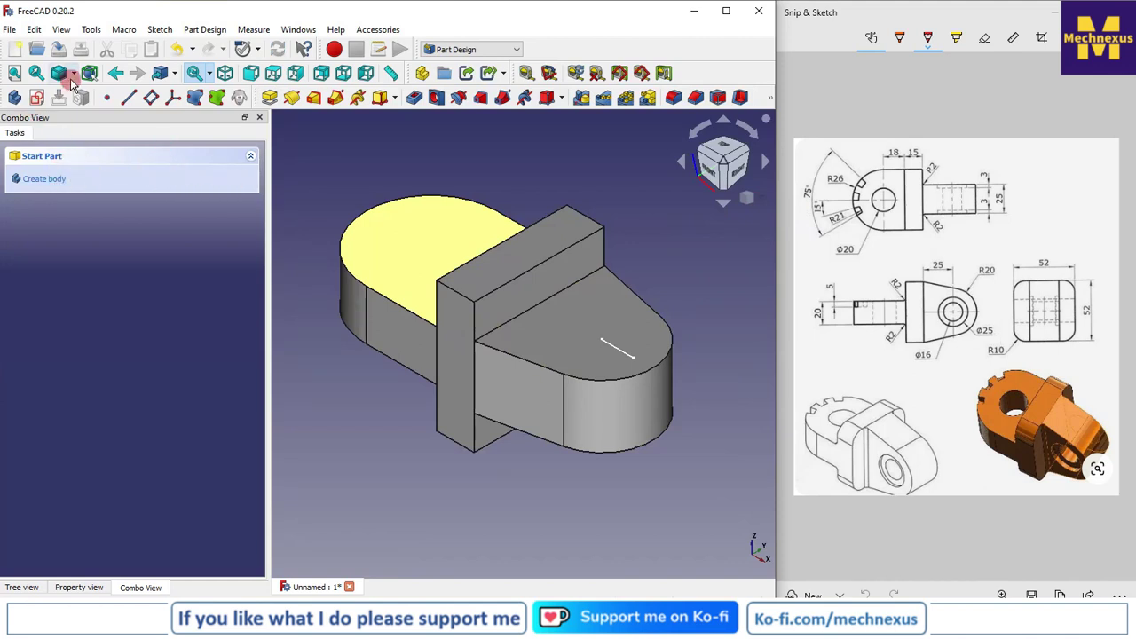
Step: Switch the model to wireframe display and start a Groove from the profile sketch
left_click(74, 75)
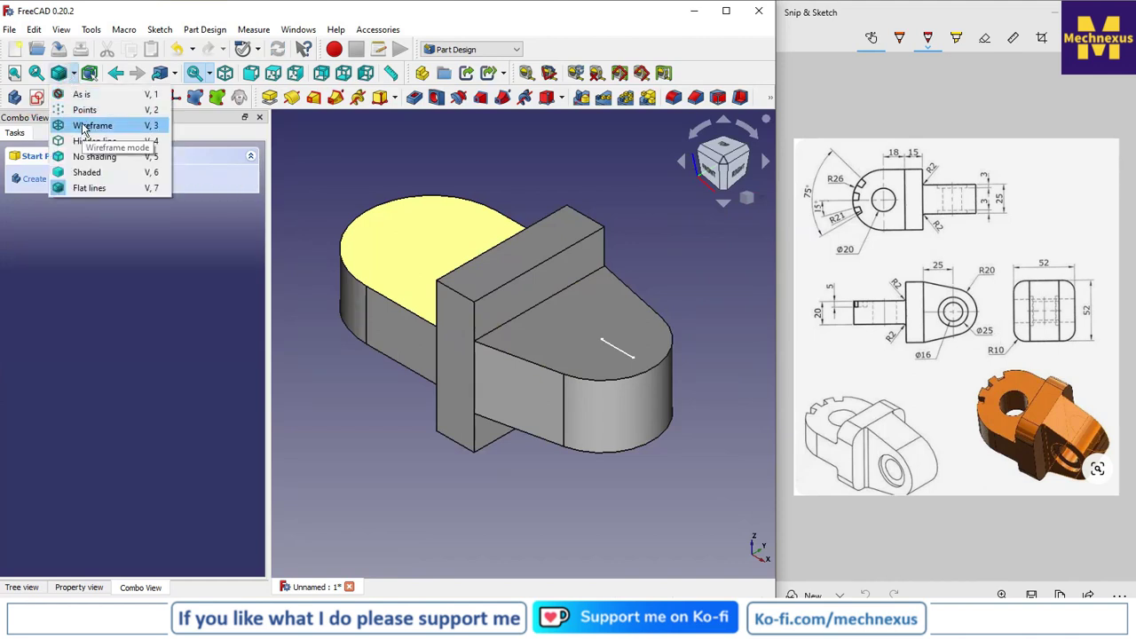
left_click(82, 130)
left_click(323, 400)
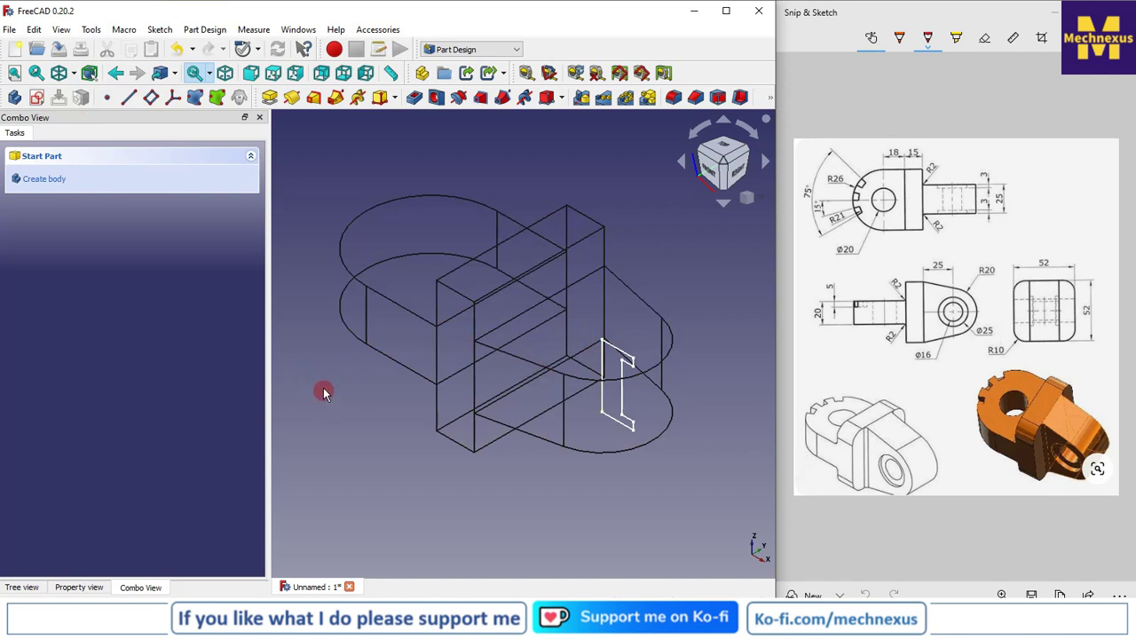
left_click(453, 98)
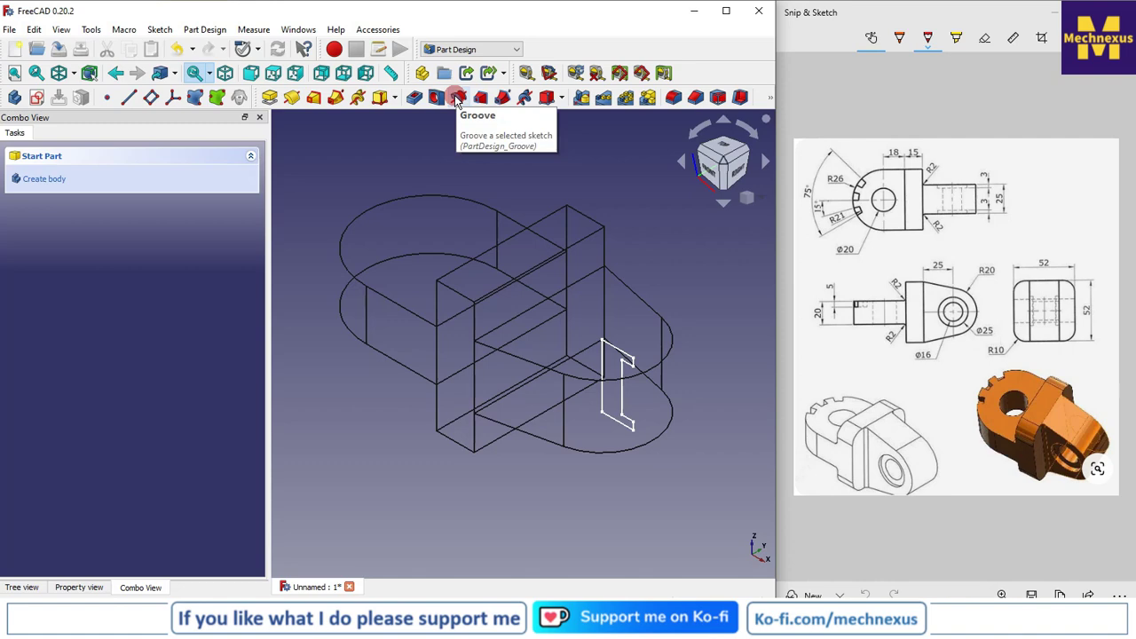
left_click(455, 98)
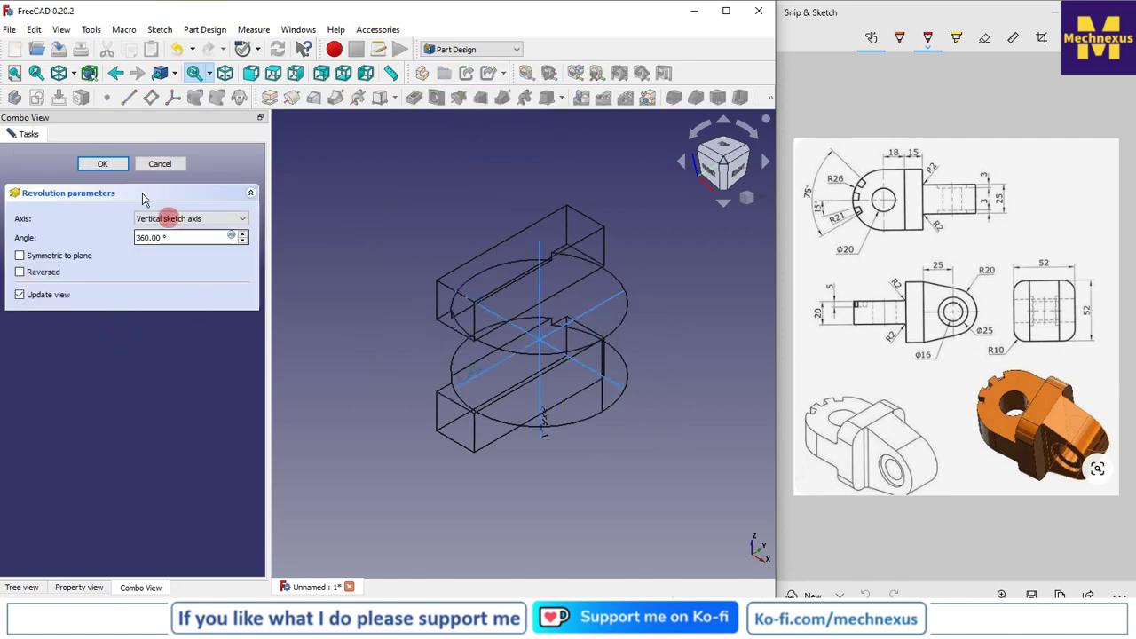
Step: Set the groove's rotation axis to Sketch003 Edge2, picked directly on the model
left_click(75, 75)
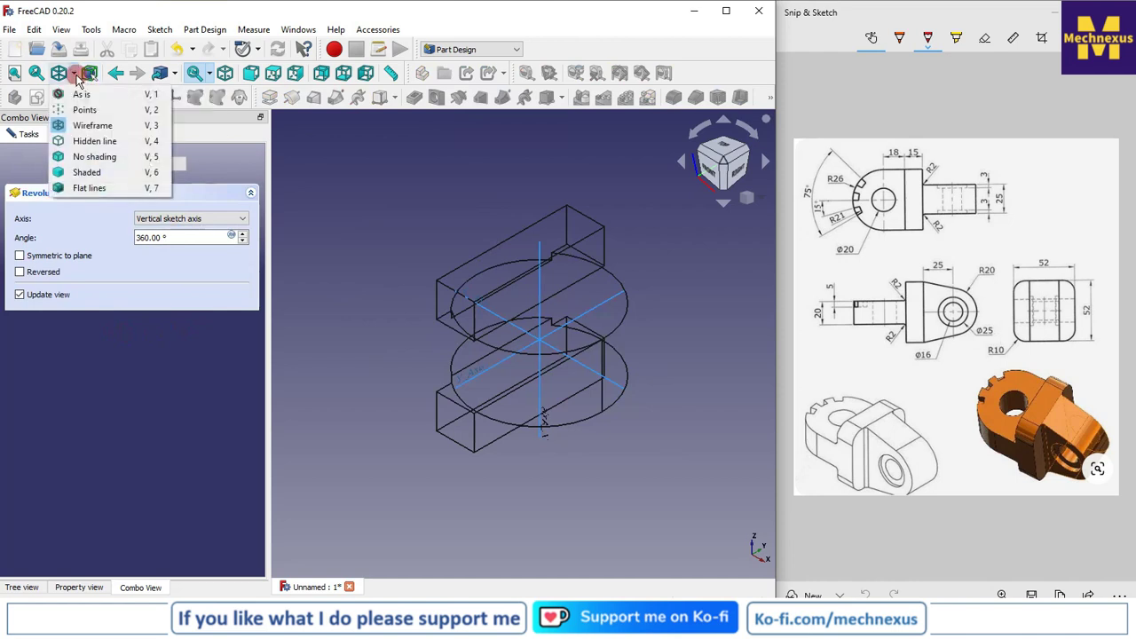
left_click(78, 184)
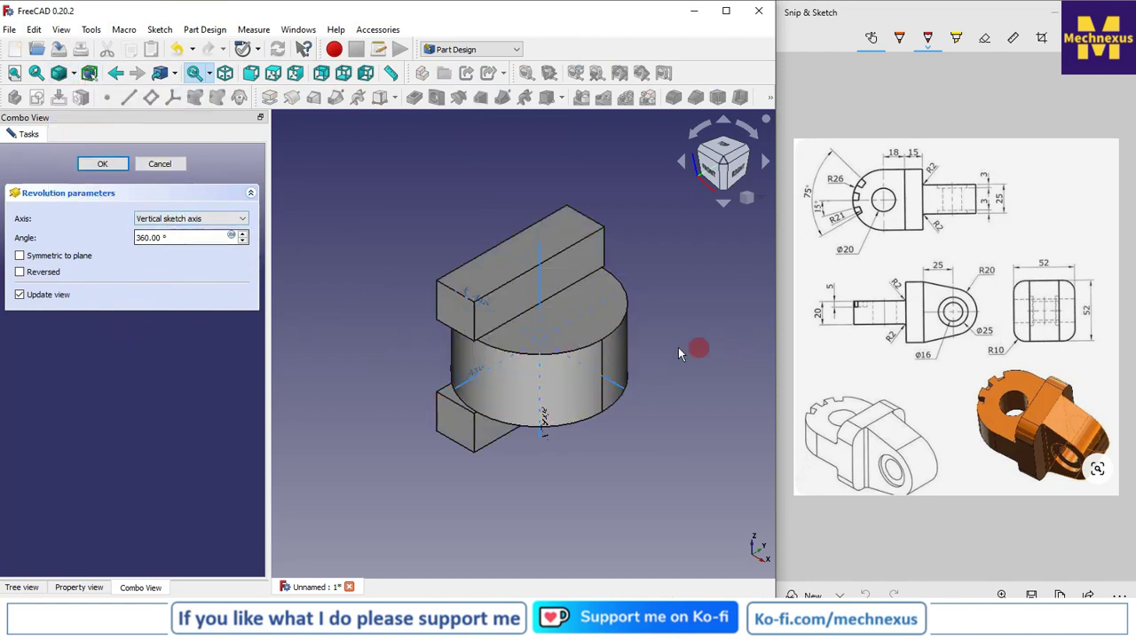
left_click(194, 220)
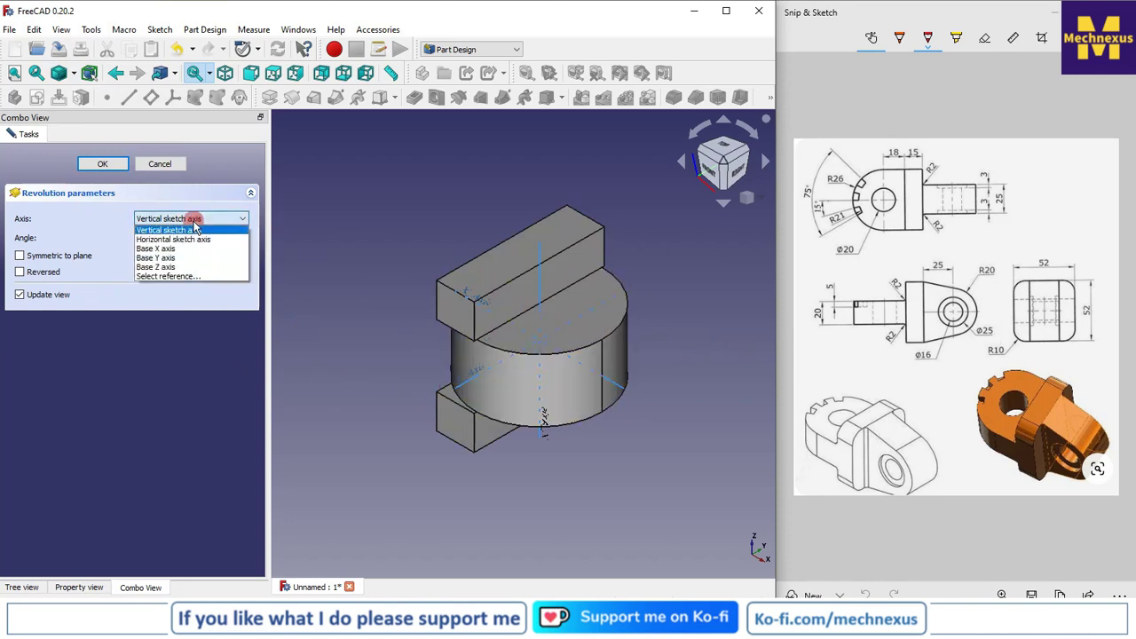
left_click(178, 278)
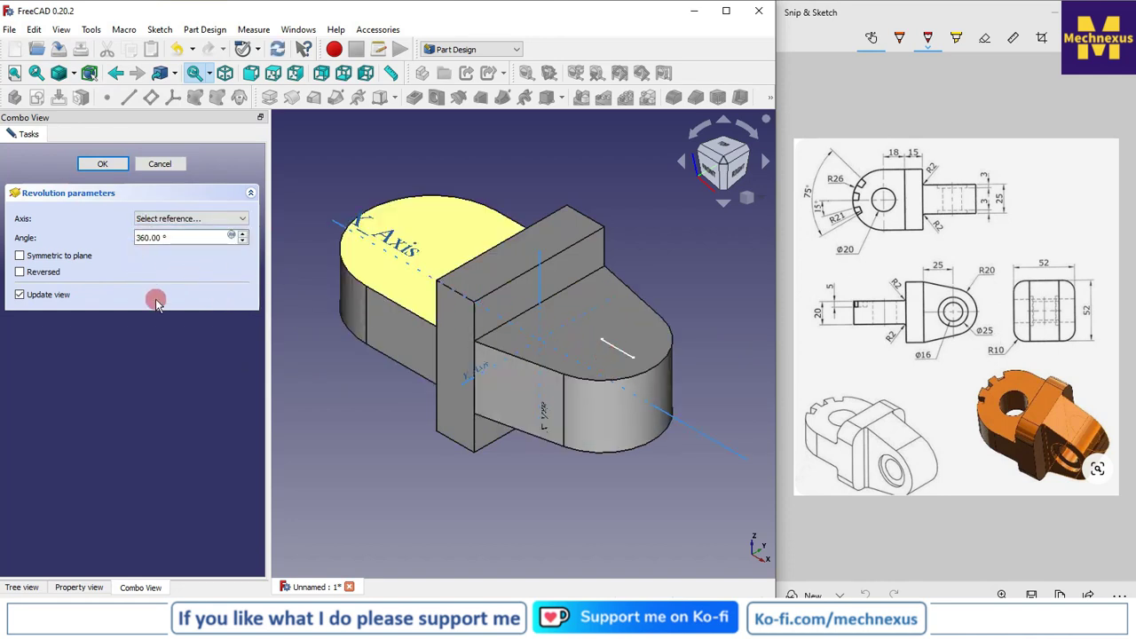
left_click(73, 73)
left_click(93, 141)
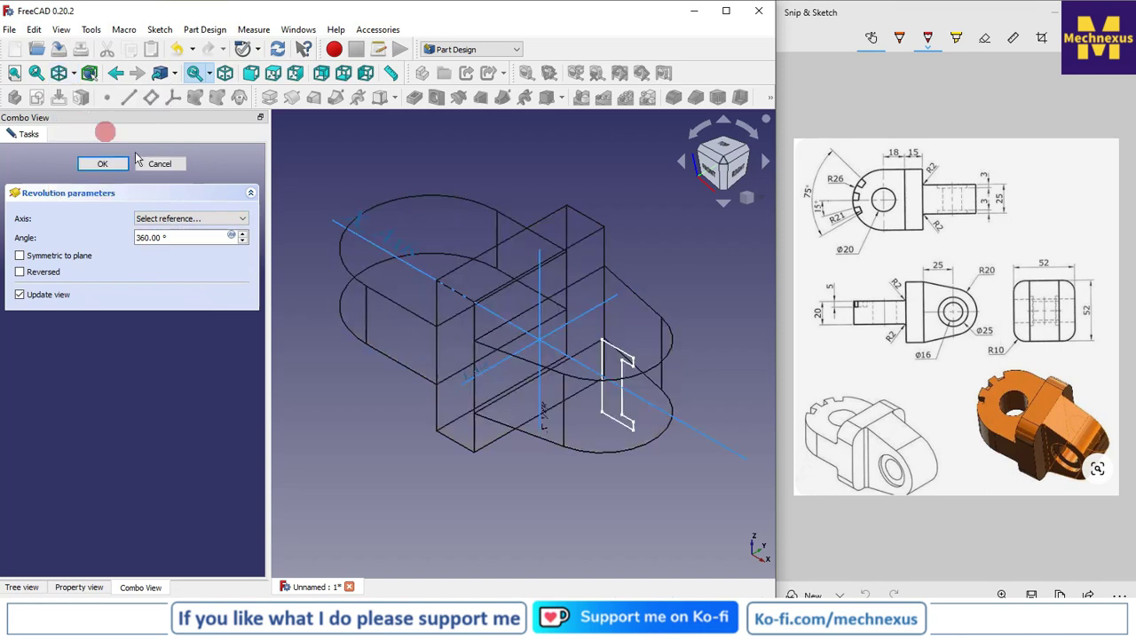
left_click(602, 353)
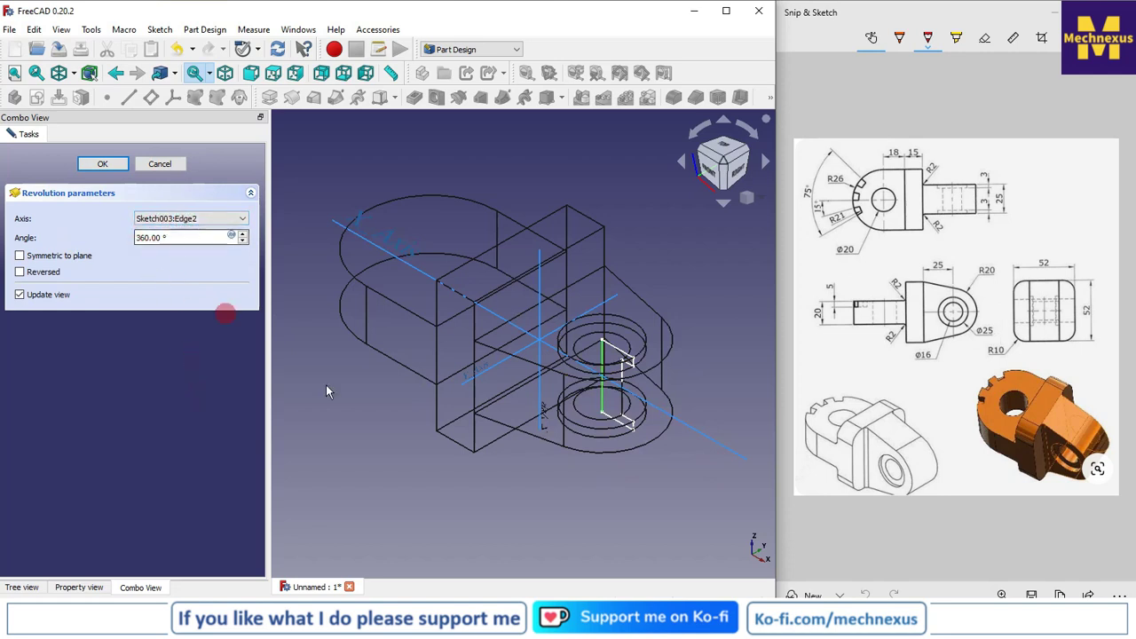
Step: Restore shaded-with-edges display and confirm the 360° groove
left_click(75, 74)
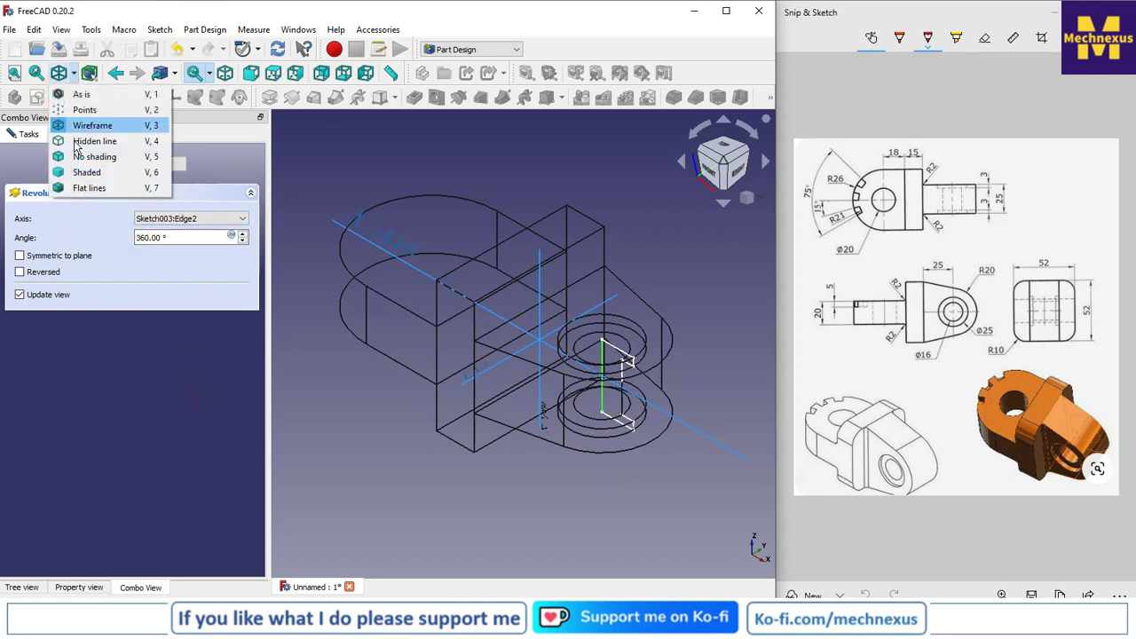
left_click(105, 190)
left_click(645, 342)
scroll(645, 342, "up", 3)
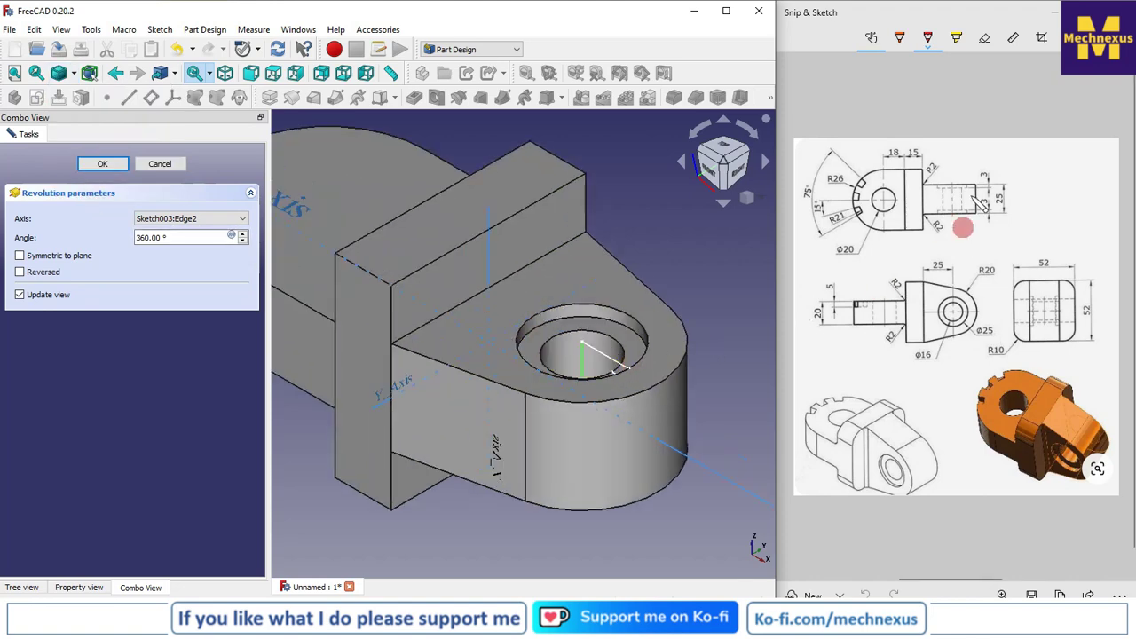
left_click(114, 163)
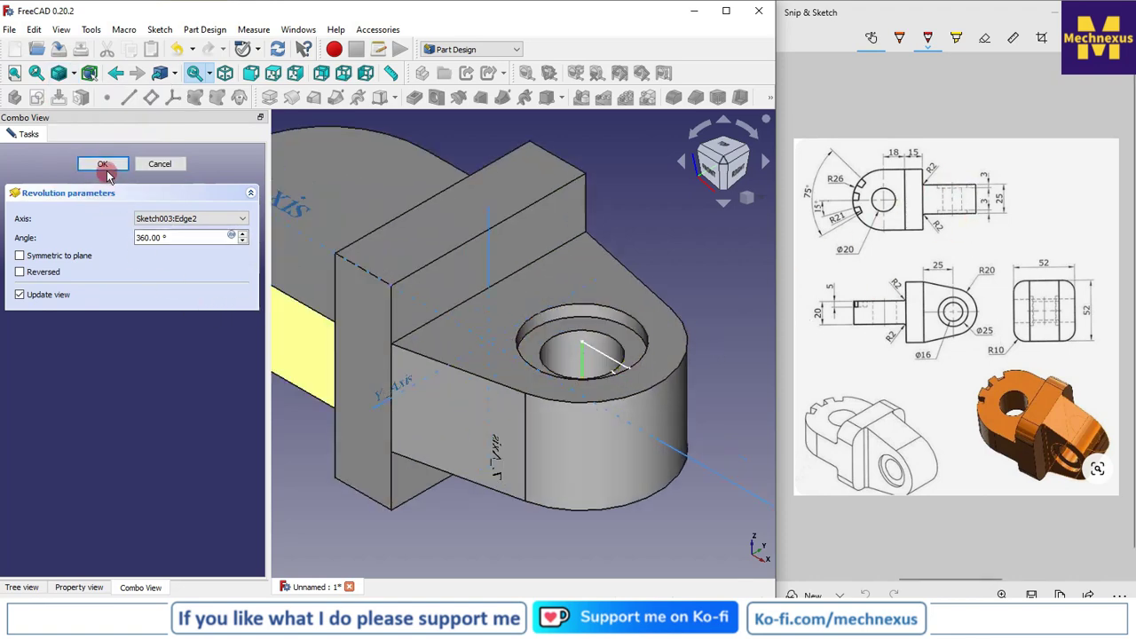
scroll(701, 471, "down", 3)
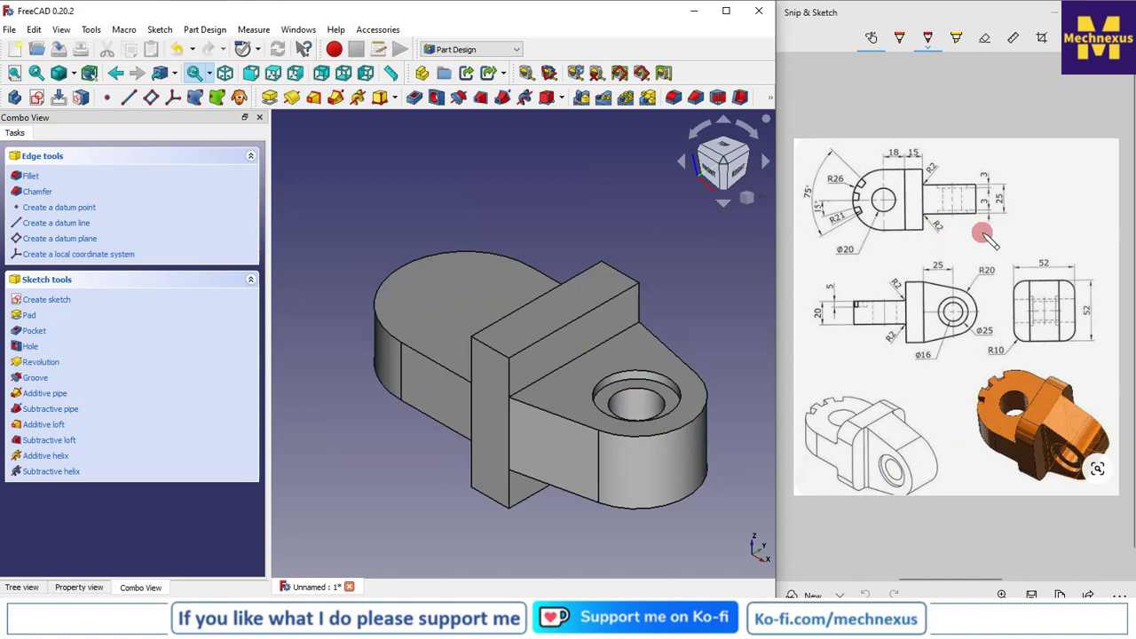
Step: Start a sketch on the left lobe's top face and import its arc as external geometry
left_click(22, 587)
left_click_drag(268, 491, 134, 467)
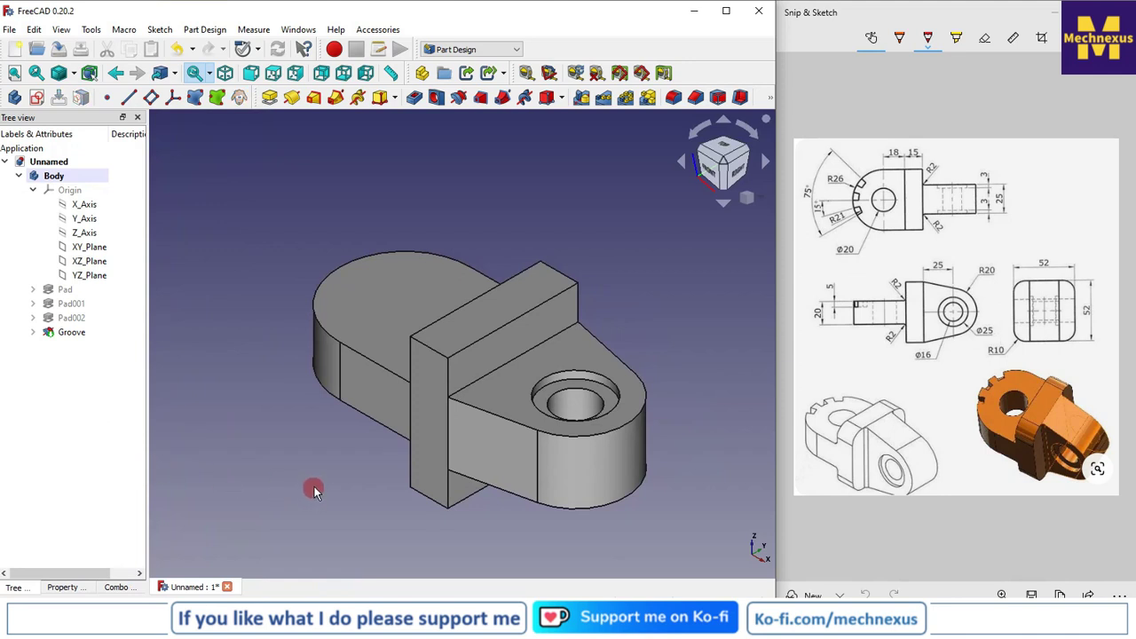
left_click(360, 273)
left_click(37, 95)
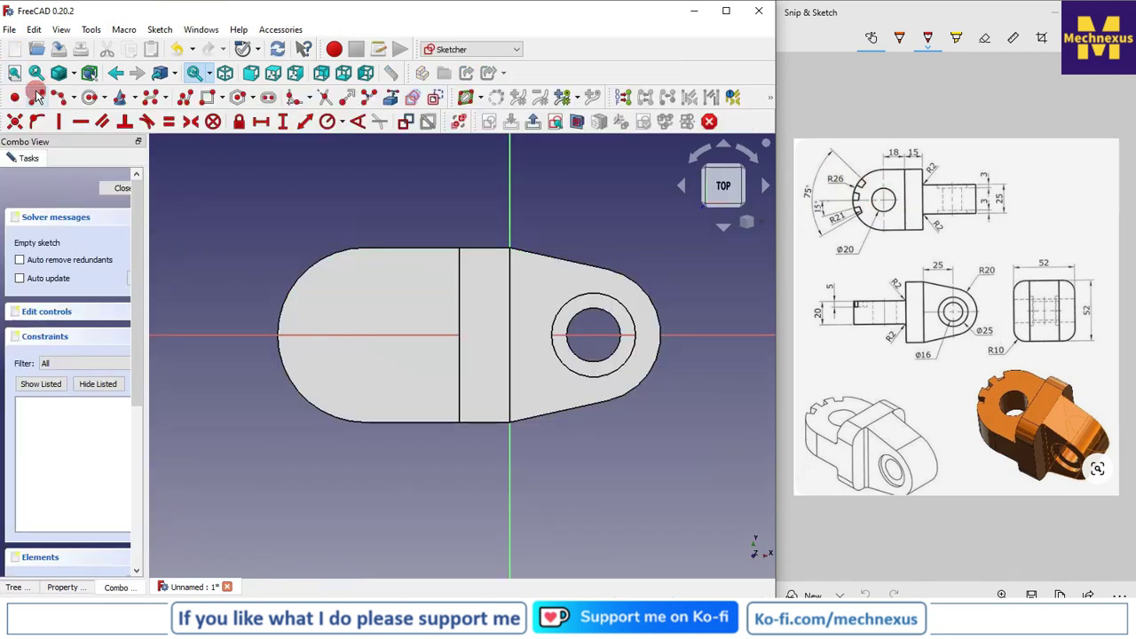
left_click(388, 123)
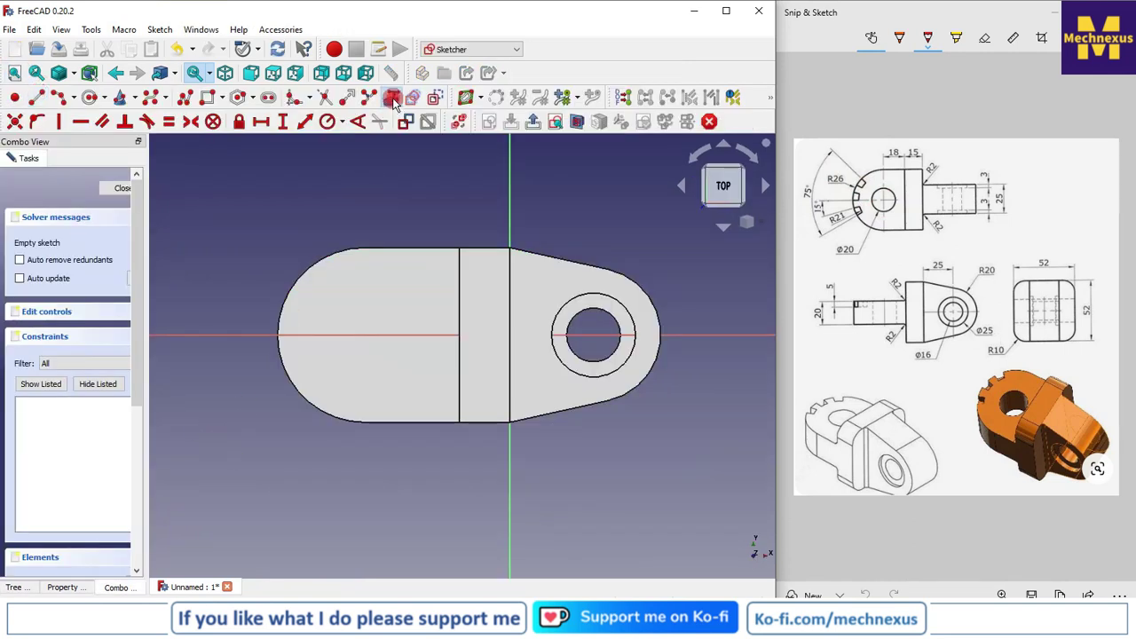
left_click(319, 260)
Step: Draw a circle concentric with the arc, constrain its radius to 10 mm, and close the sketch
left_click(89, 97)
left_click(365, 334)
left_click(387, 363)
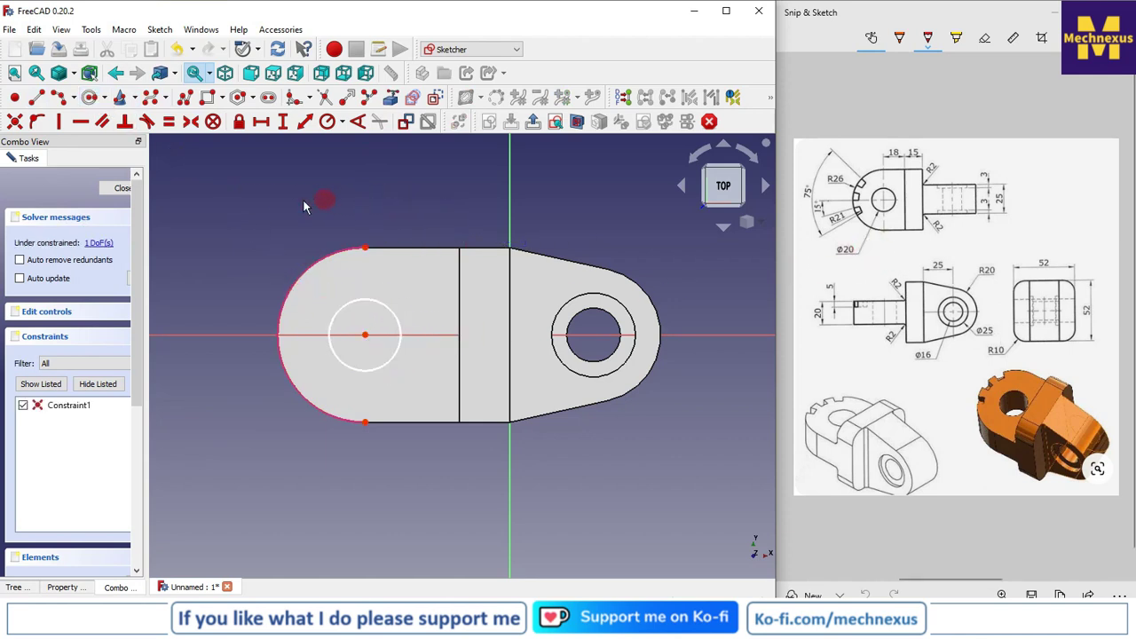
left_click(394, 314)
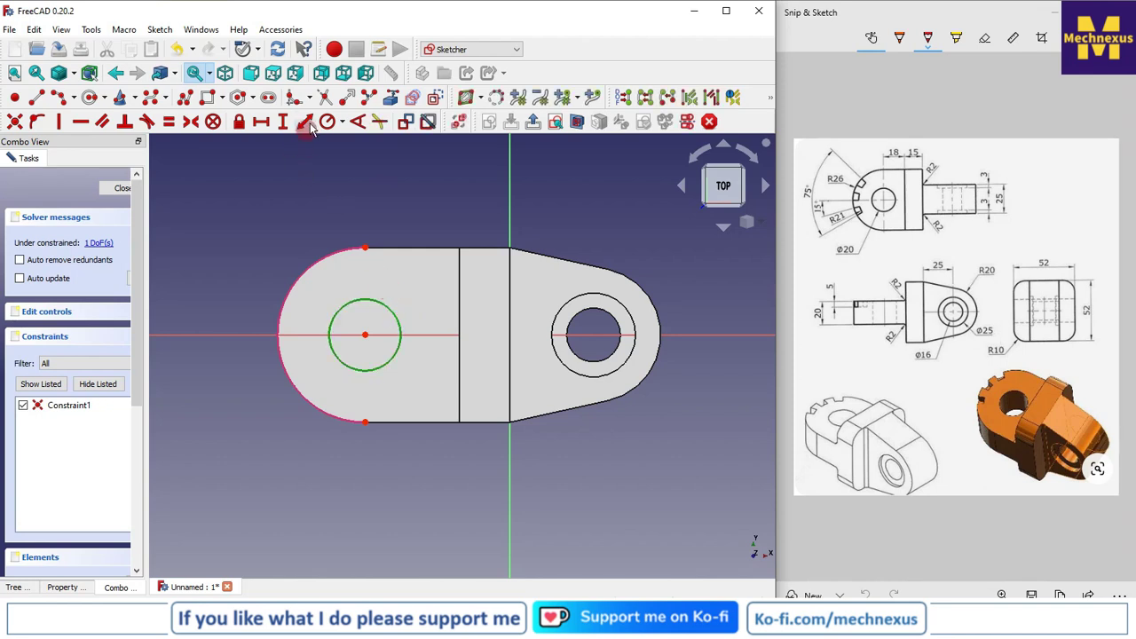
left_click(328, 122)
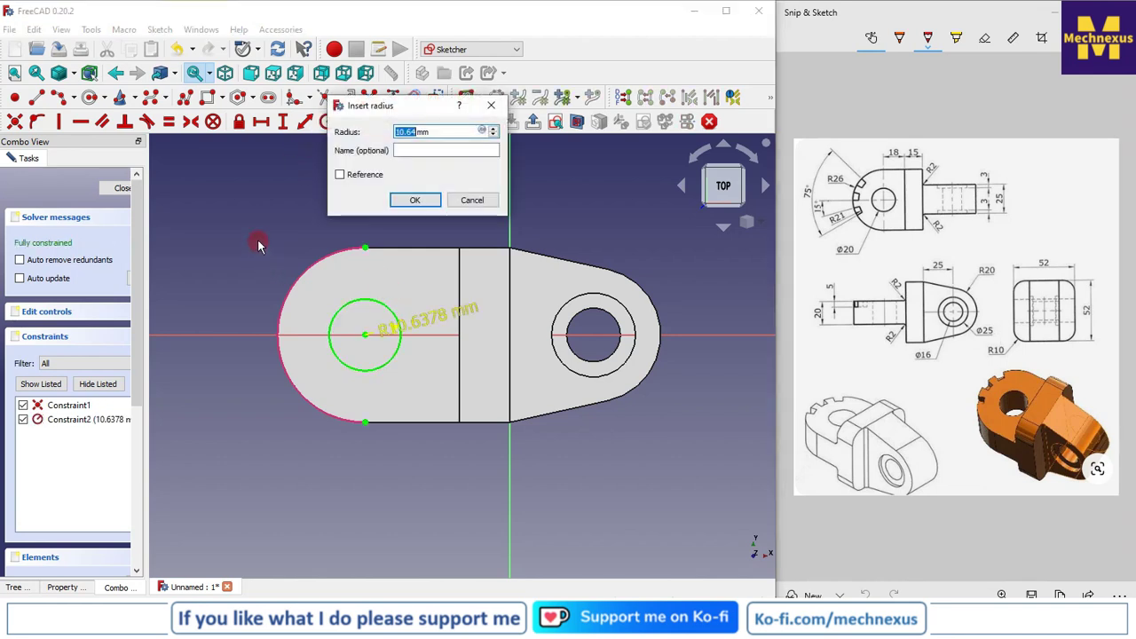
key("Return")
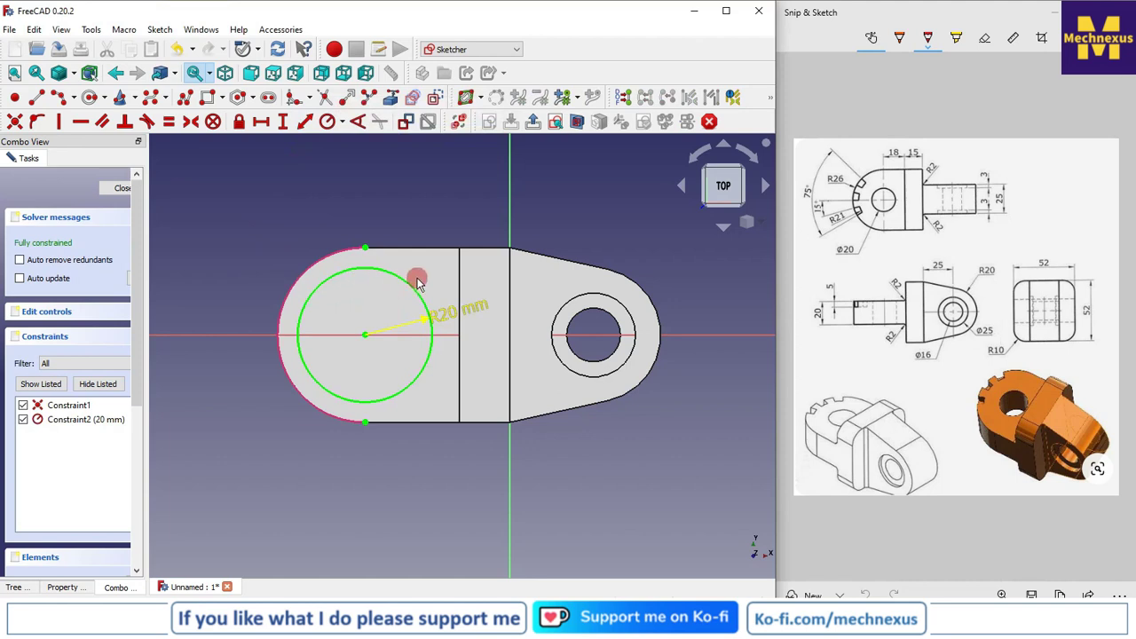
double_click(450, 315)
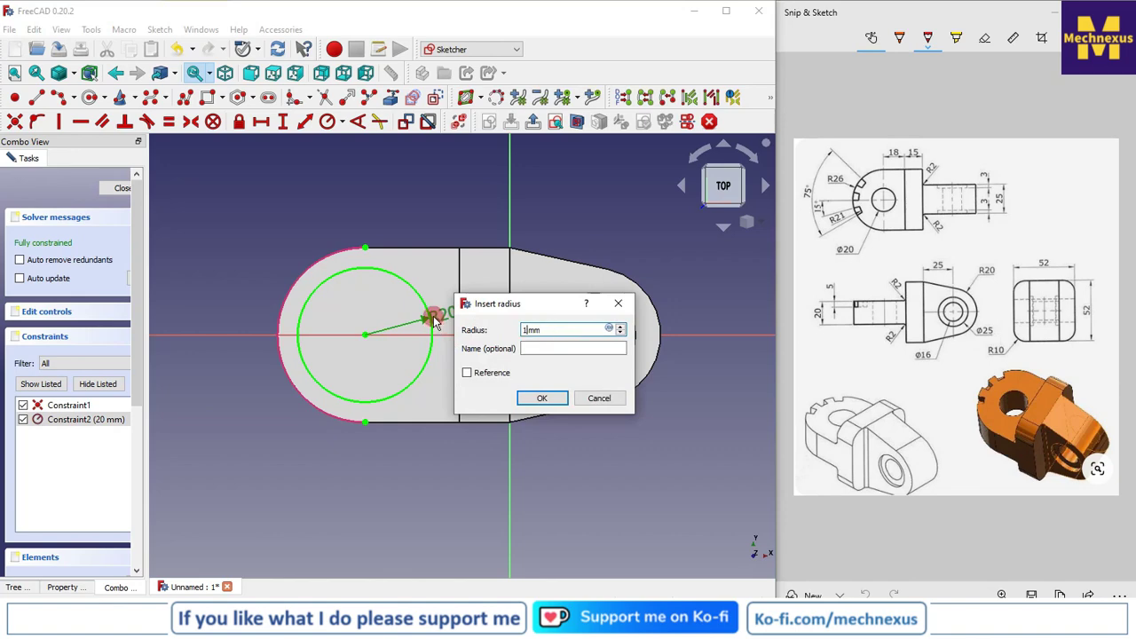
key("Return")
left_click(121, 190)
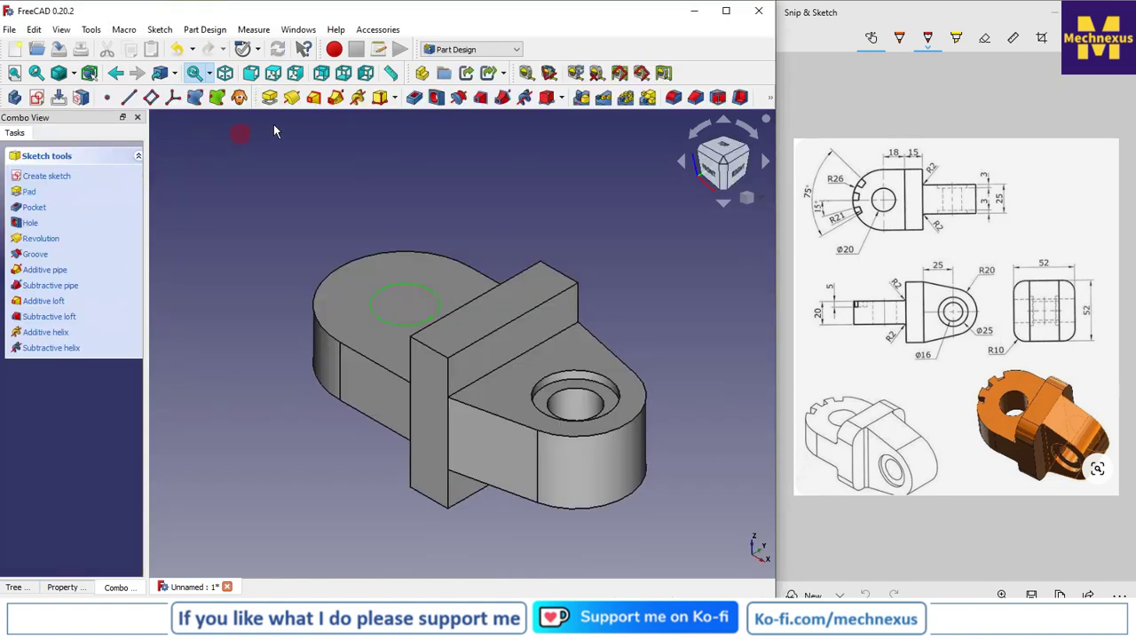
Step: Pocket the circle sketch with Type set to Through all
left_click(413, 99)
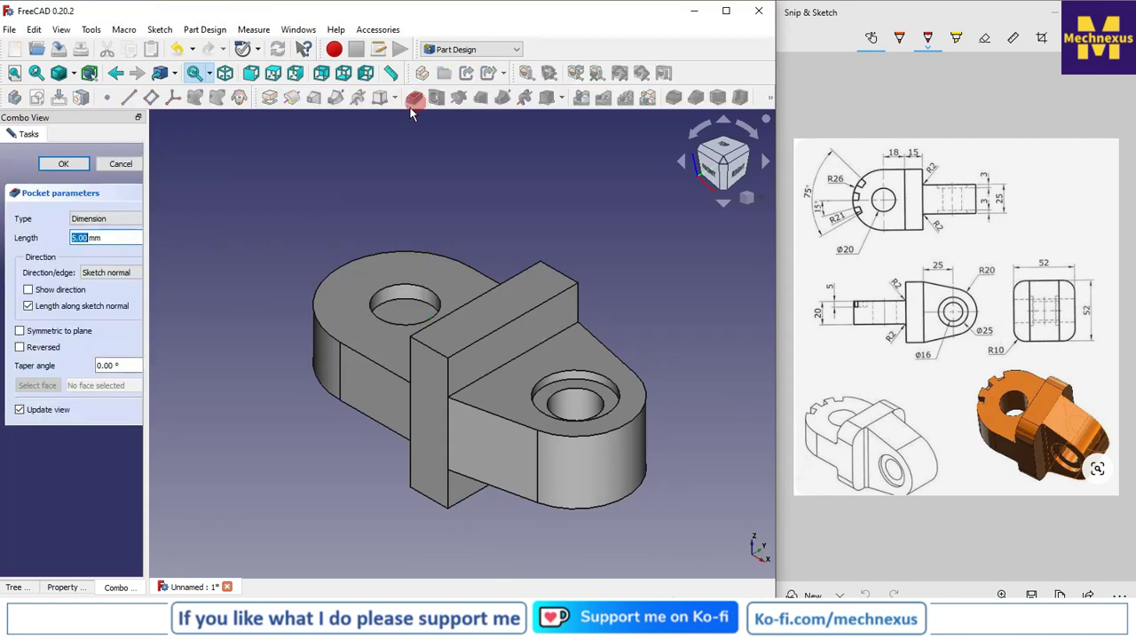
left_click(124, 220)
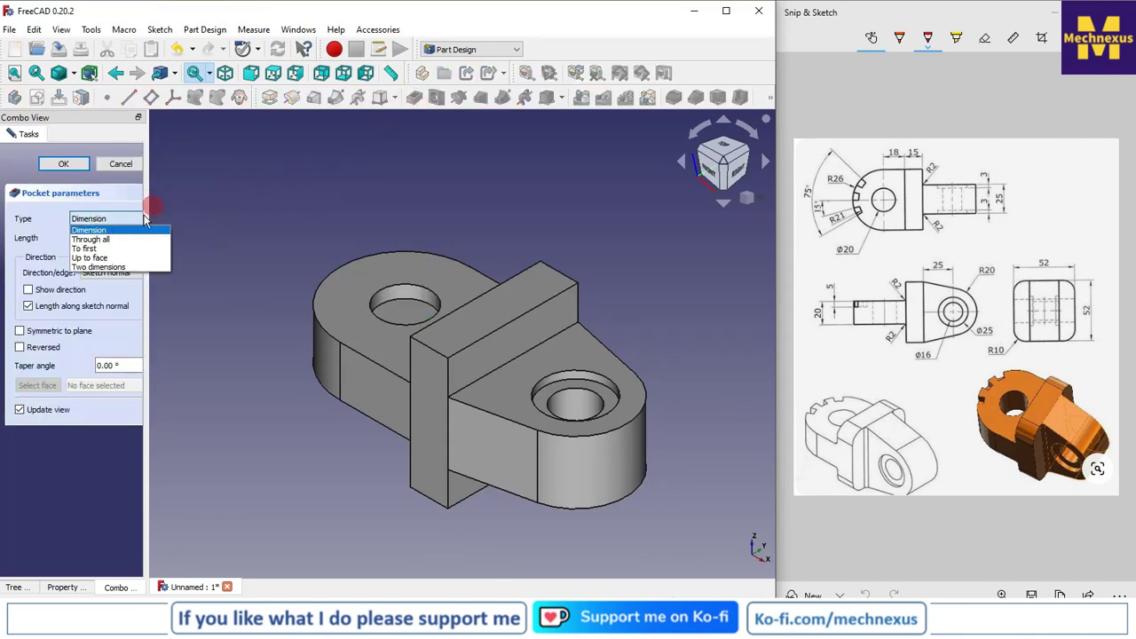
left_click(149, 239)
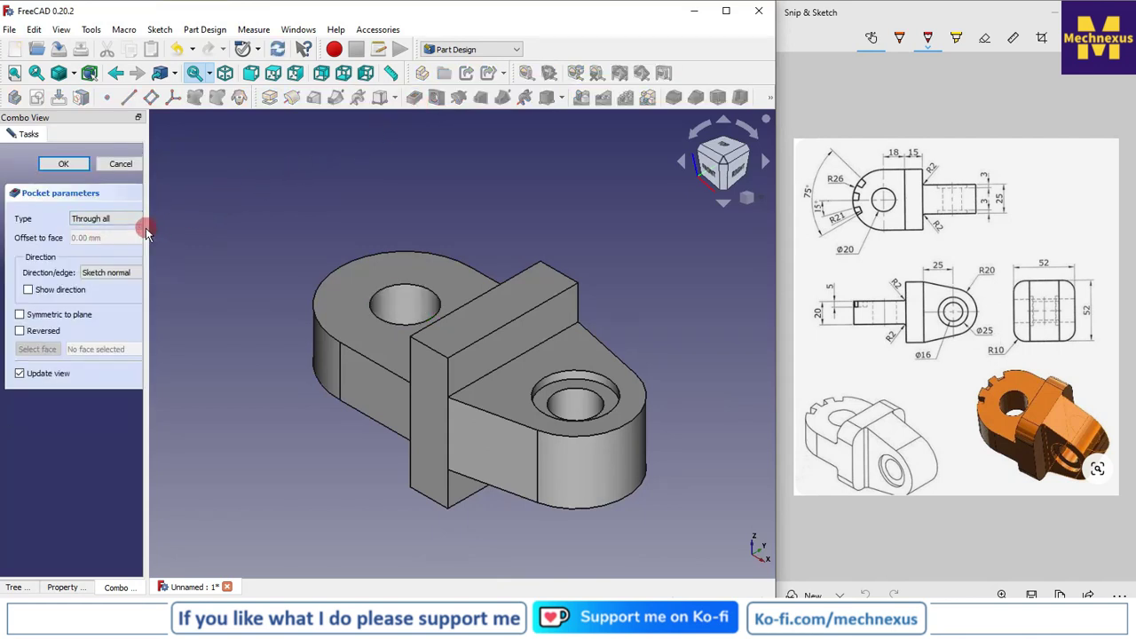
left_click_drag(148, 229, 199, 230)
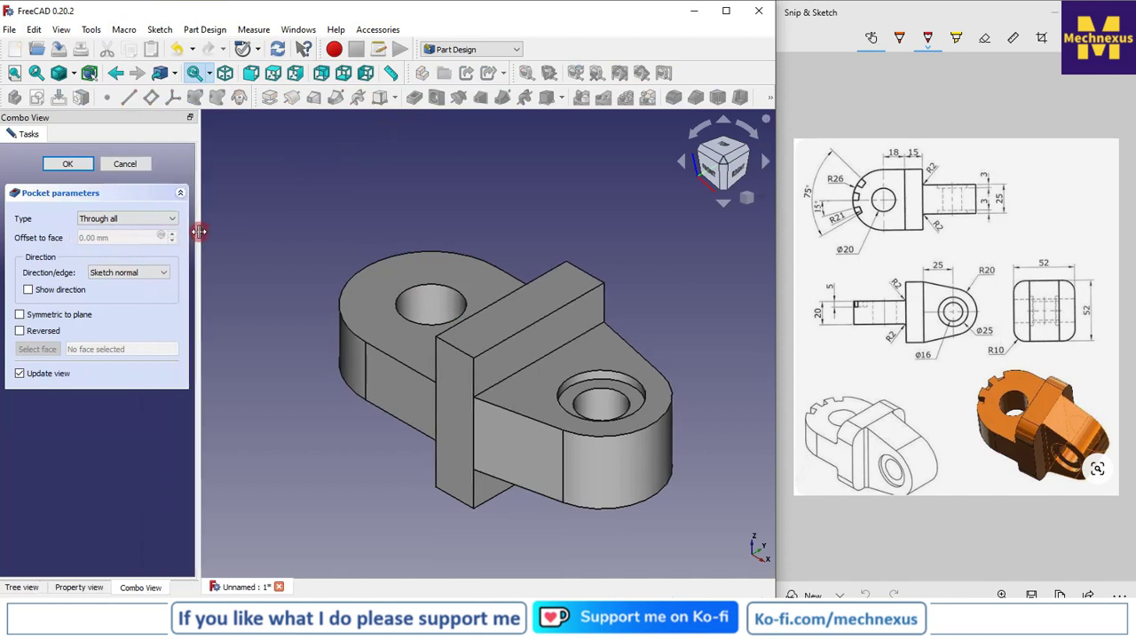
left_click(75, 166)
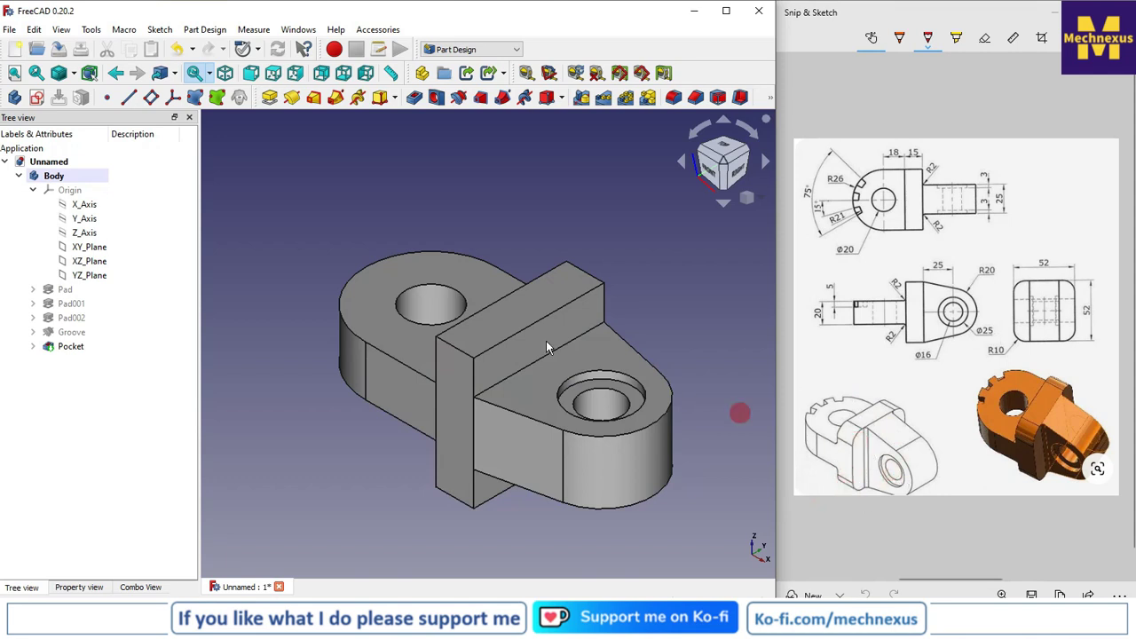
Step: Select the upper and lower corner edges of the cross block, orbiting to reach the underside edges
left_click(458, 346)
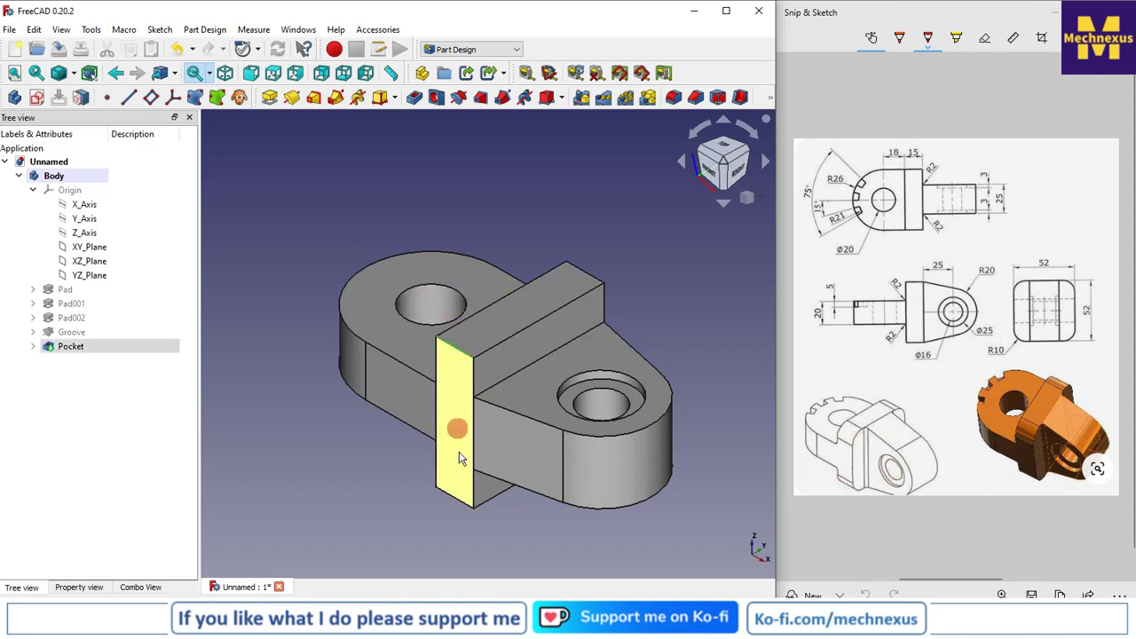
left_click(459, 503, "ctrl")
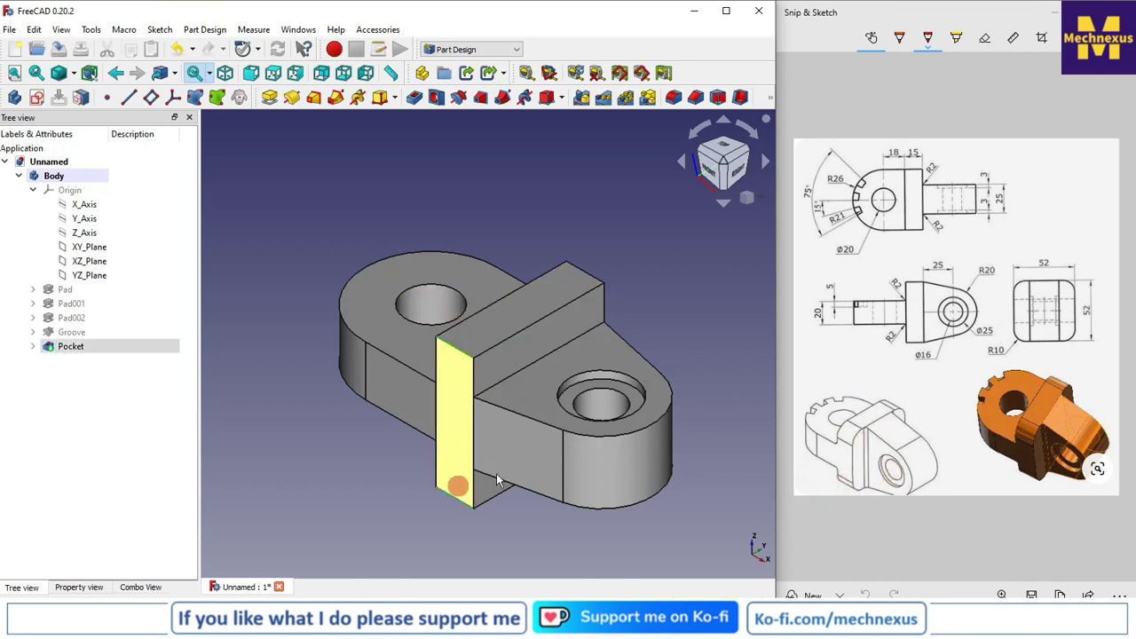
right_click(729, 448)
left_click(689, 464)
middle_click_drag(690, 464, 620, 349)
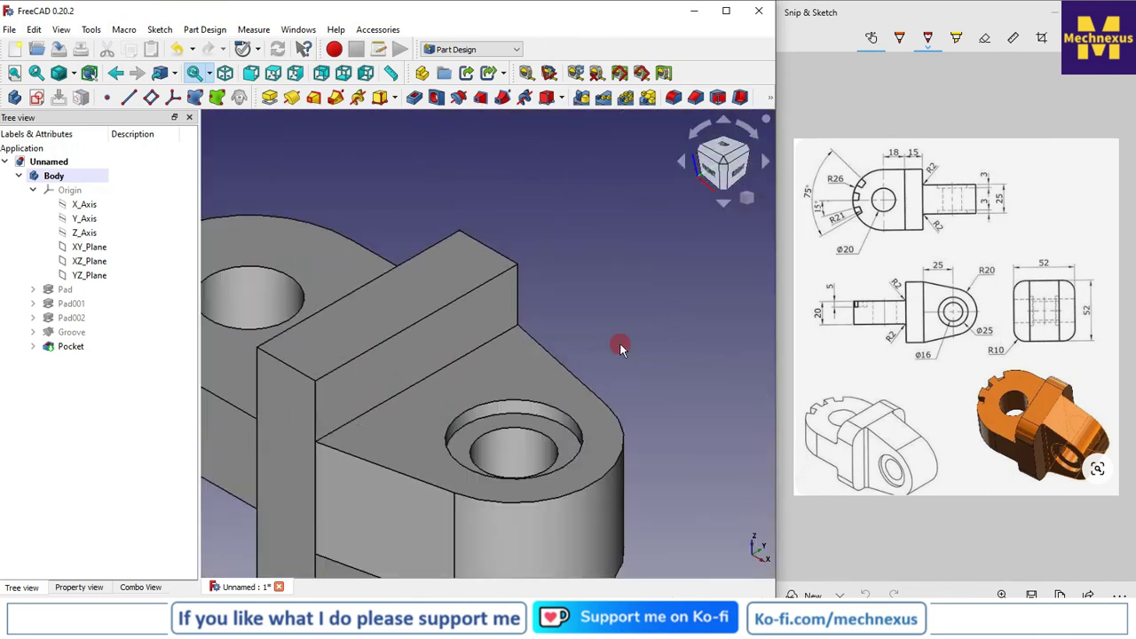
scroll(606, 355, "down", 3)
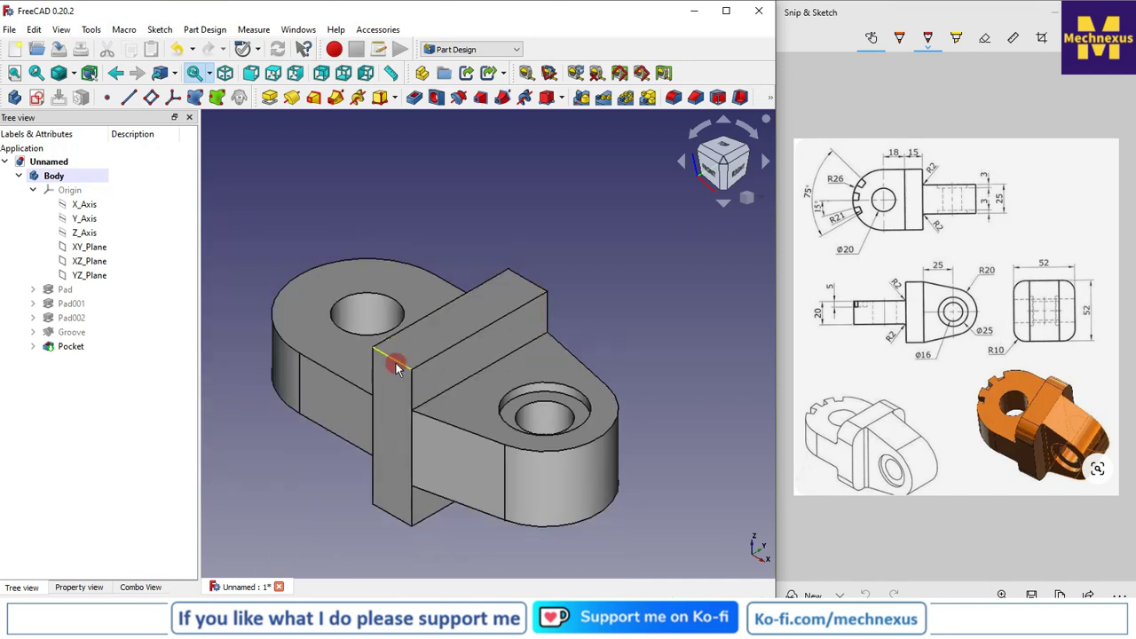
left_click(395, 360)
left_click(400, 523, "ctrl")
middle_click_drag(708, 358, 674, 320)
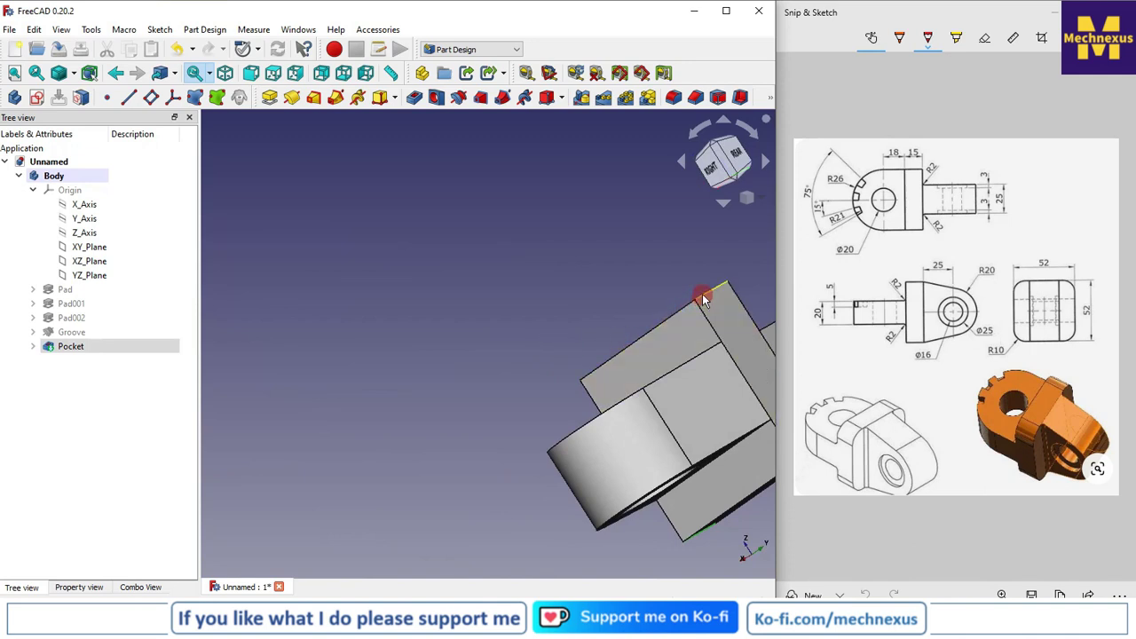
middle_click_drag(619, 304, 745, 411)
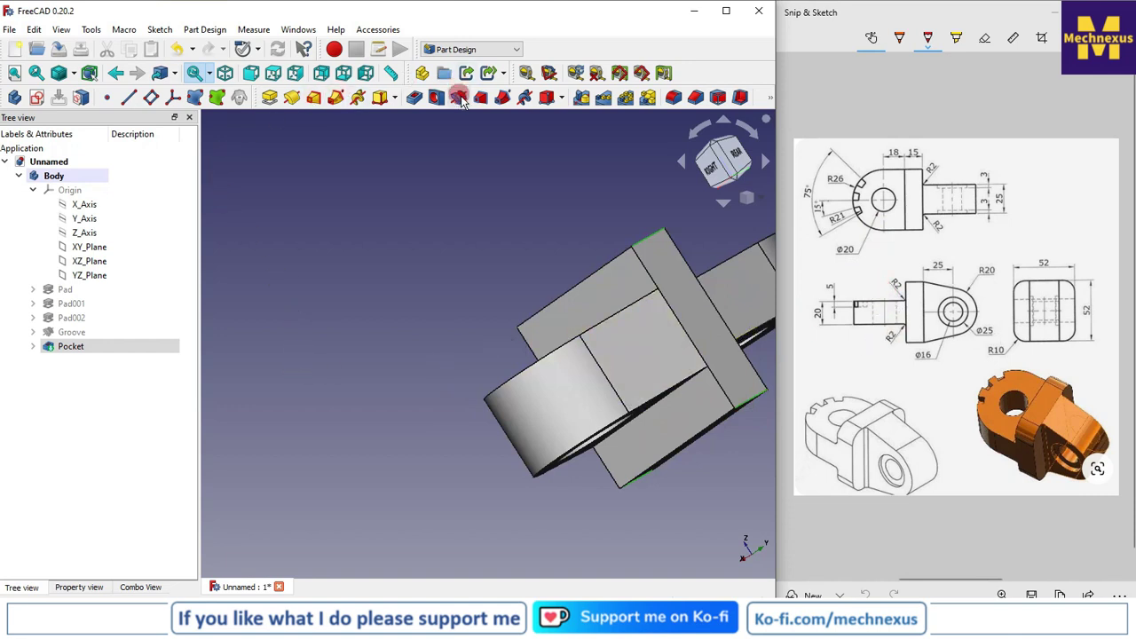
Step: Fillet the four selected cross-block edges with a 10 mm radius
left_click(648, 100)
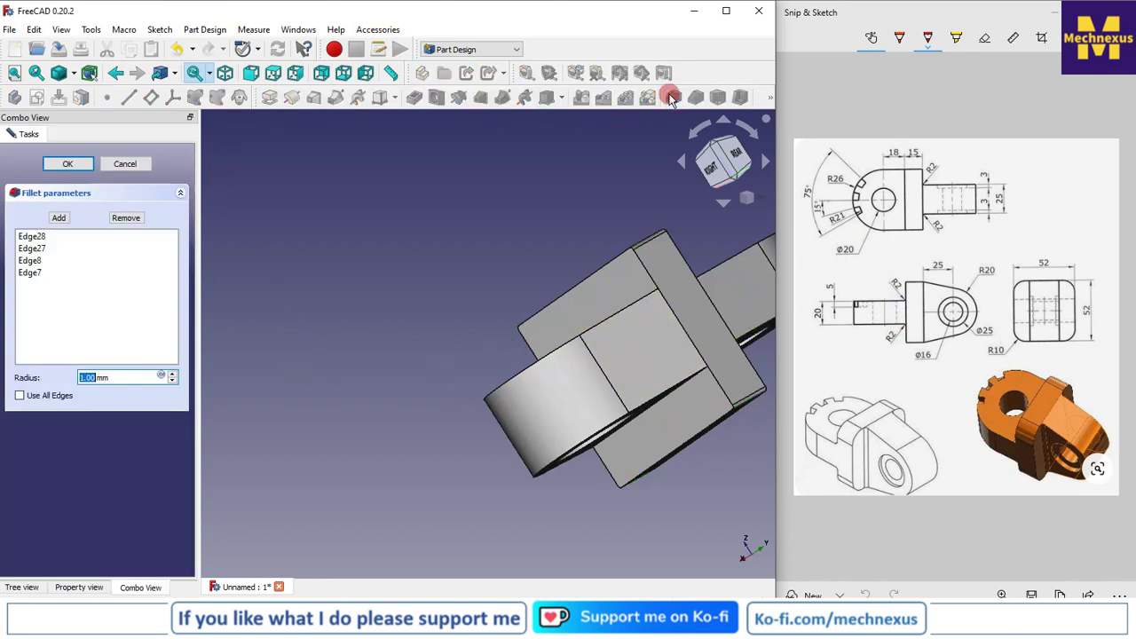
type("10")
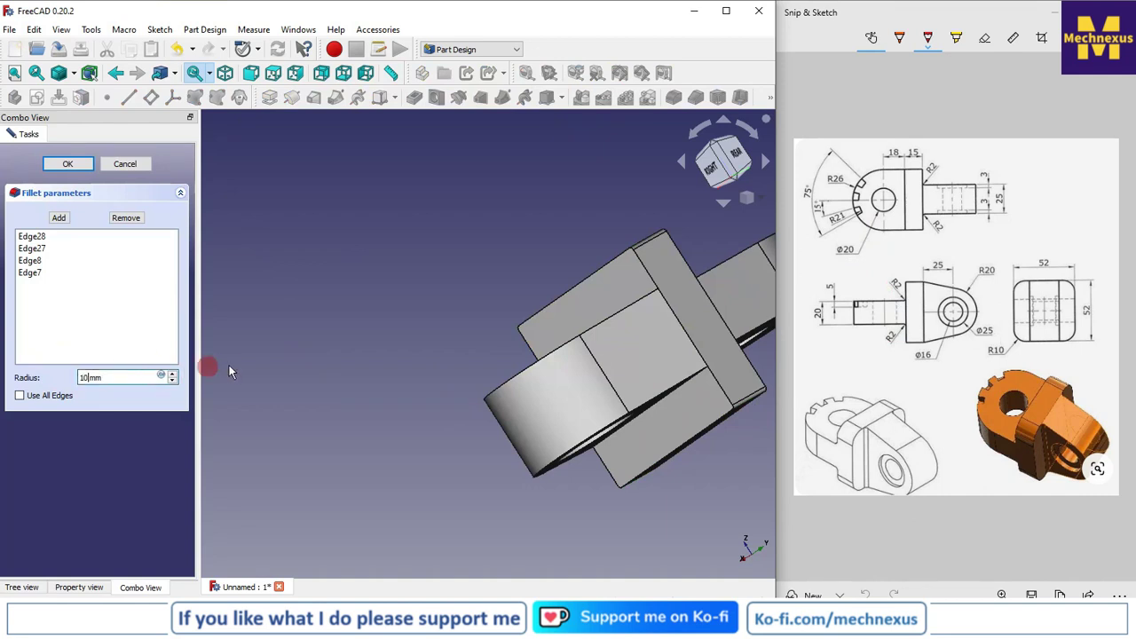
left_click(57, 217)
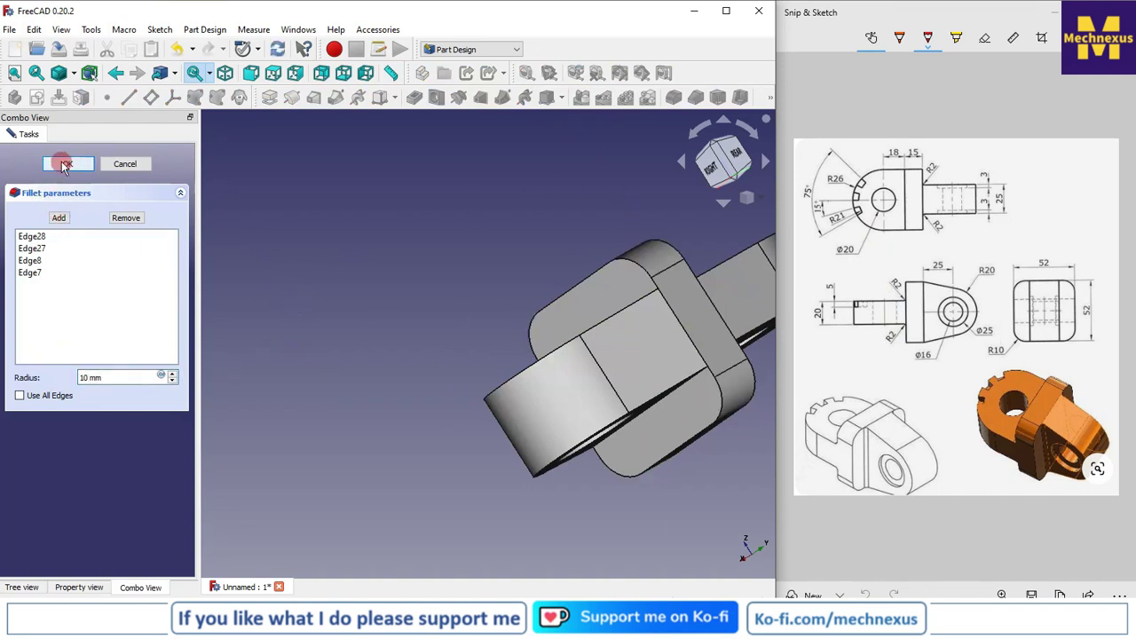
key("Return")
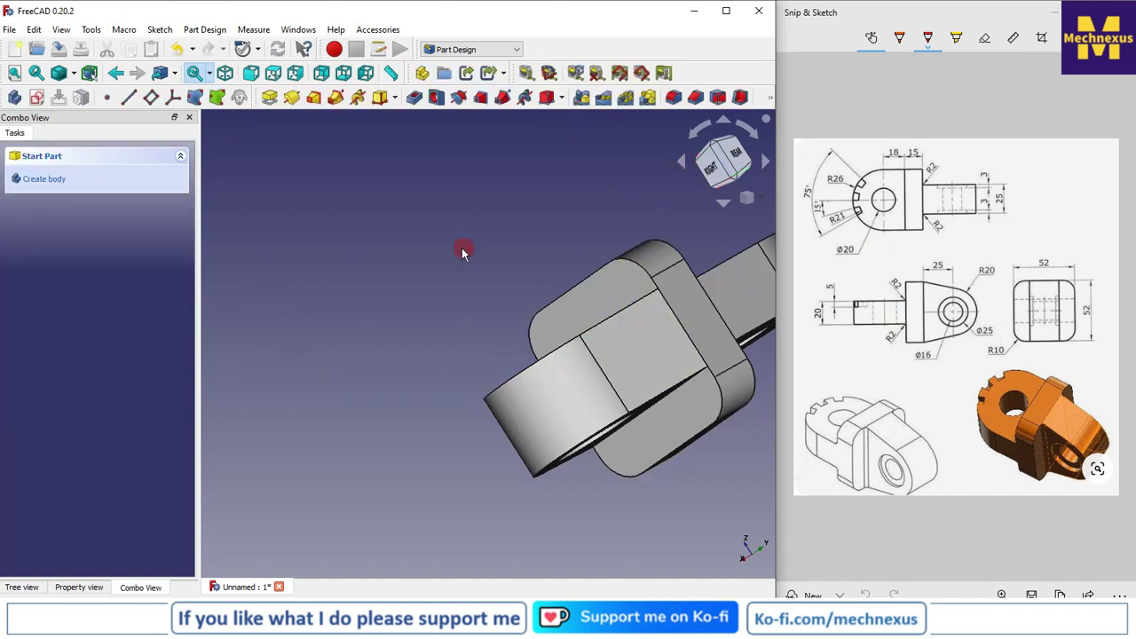
Step: Return to isometric view, zoom to the whole bracket, and show the feature tree ending in Fillet
key("0")
scroll(481, 338, "down", 5)
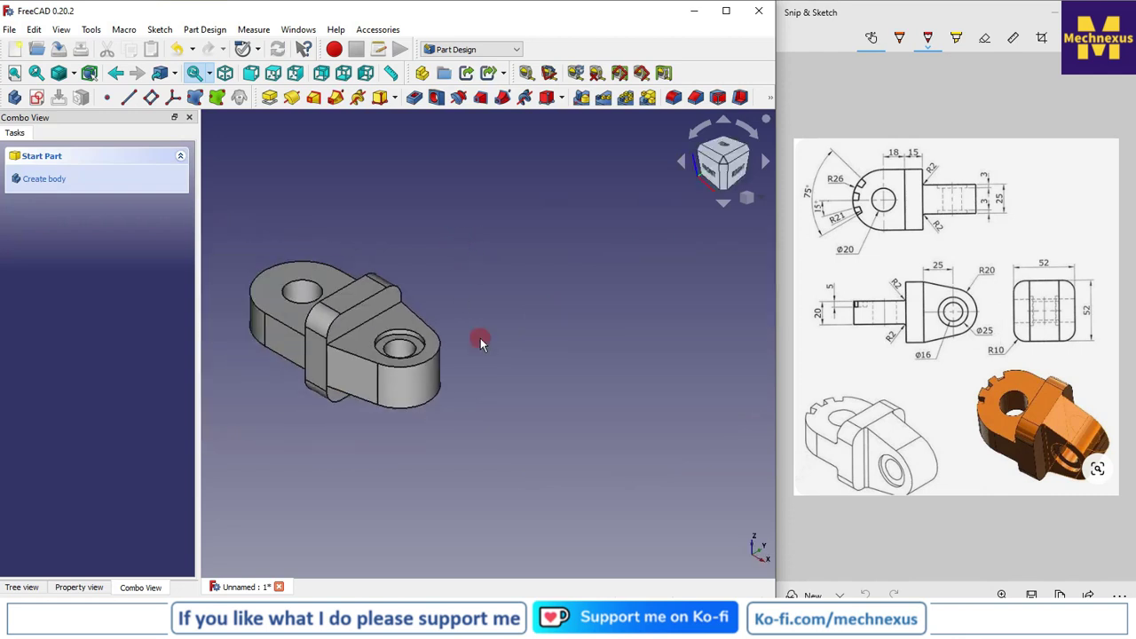
scroll(202, 262, "up", 2)
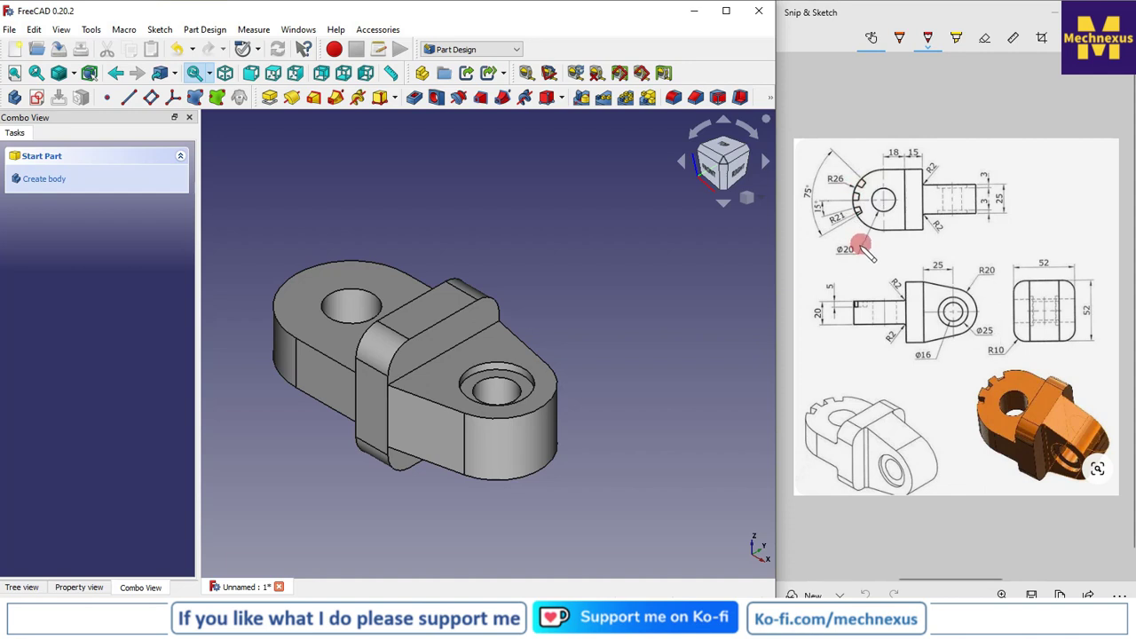
left_click(27, 587)
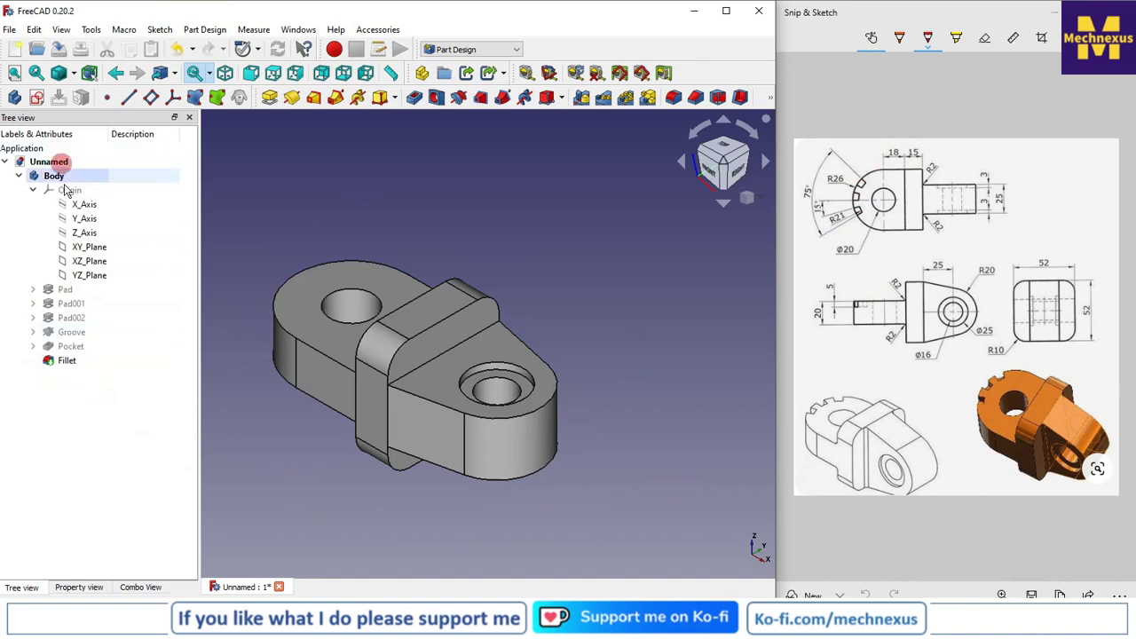
Step: Set the Fillet feature's appearance material to Chrome, leaving the shape colour unchanged
right_click(64, 361)
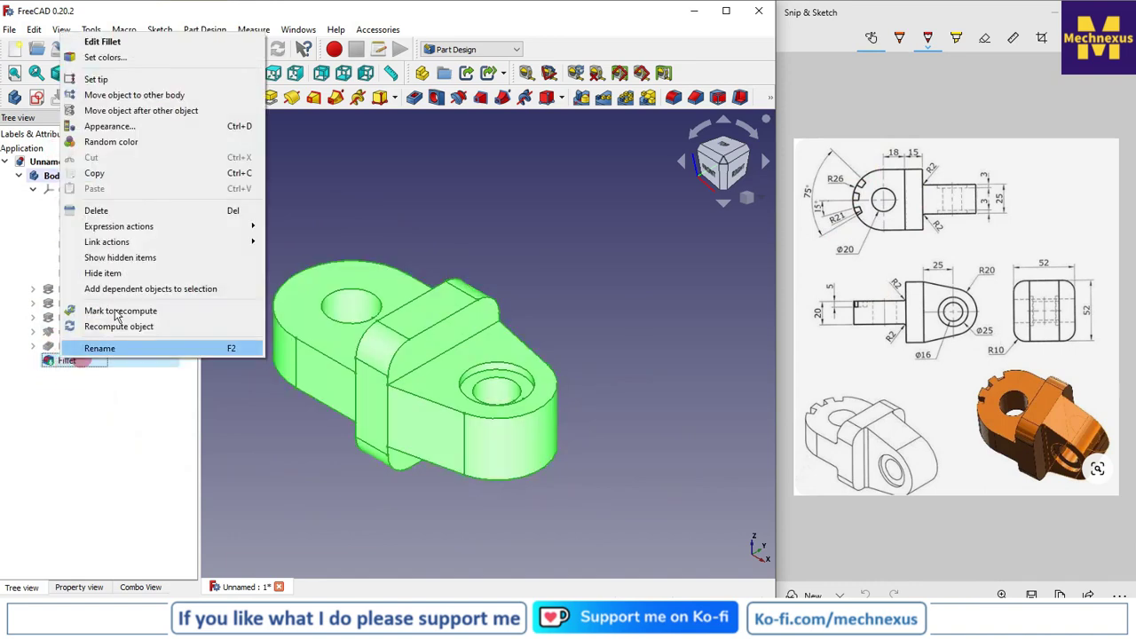
left_click(123, 127)
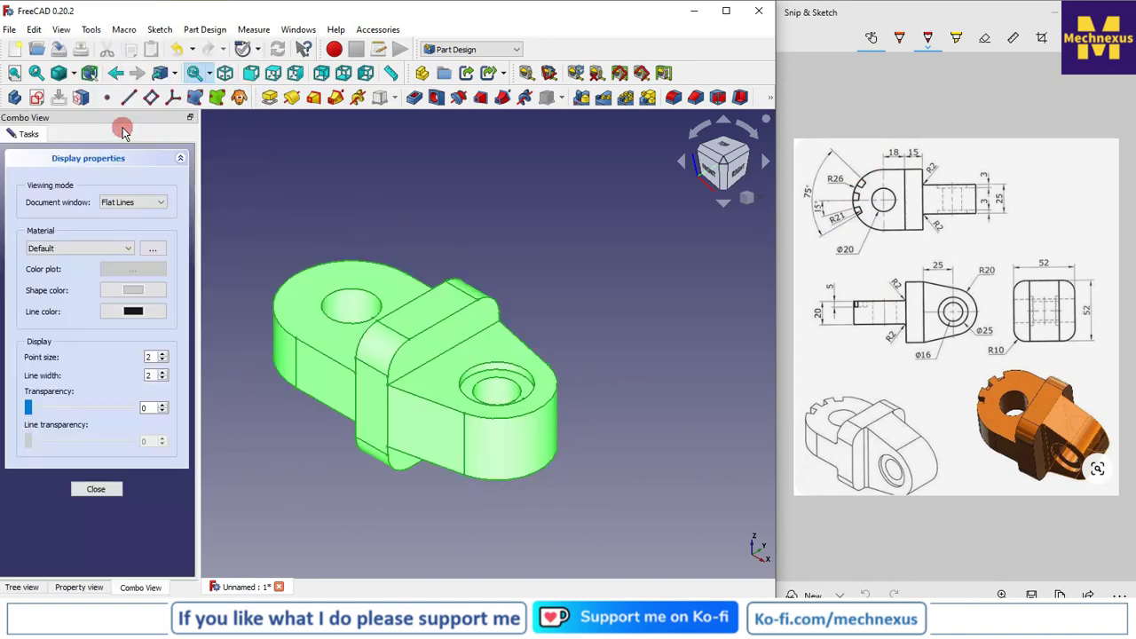
left_click(133, 291)
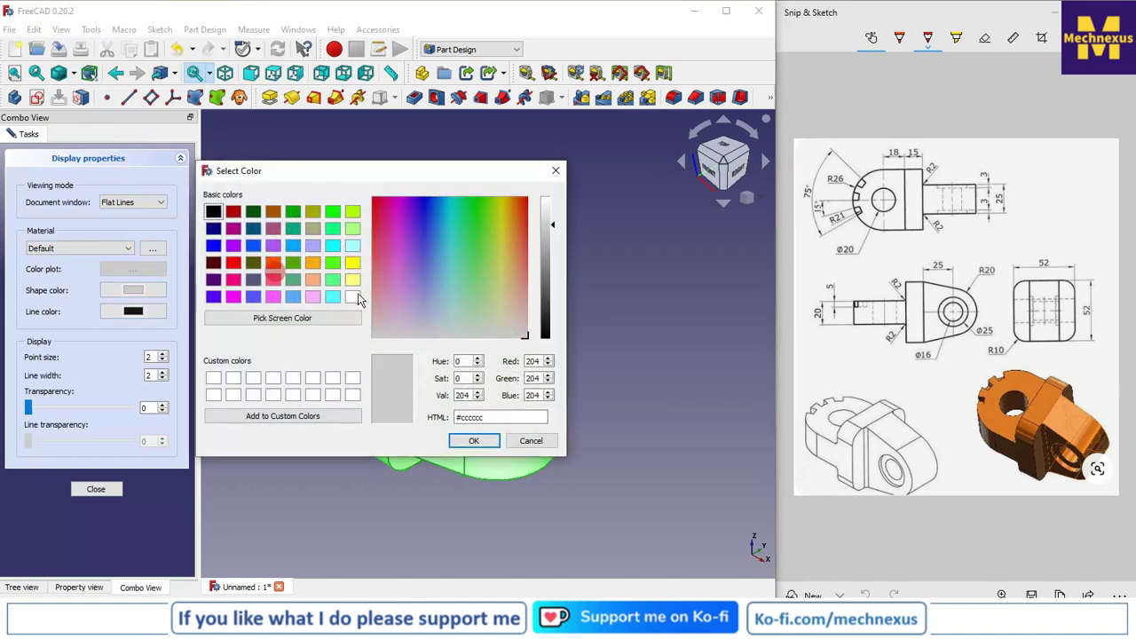
left_click(537, 444)
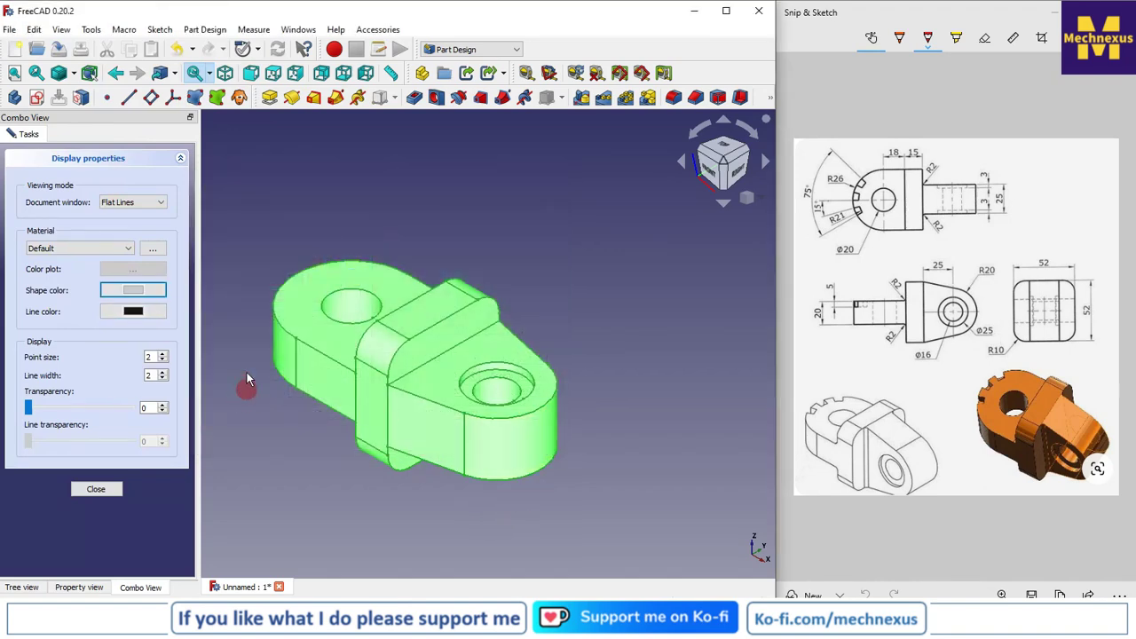
left_click(89, 248)
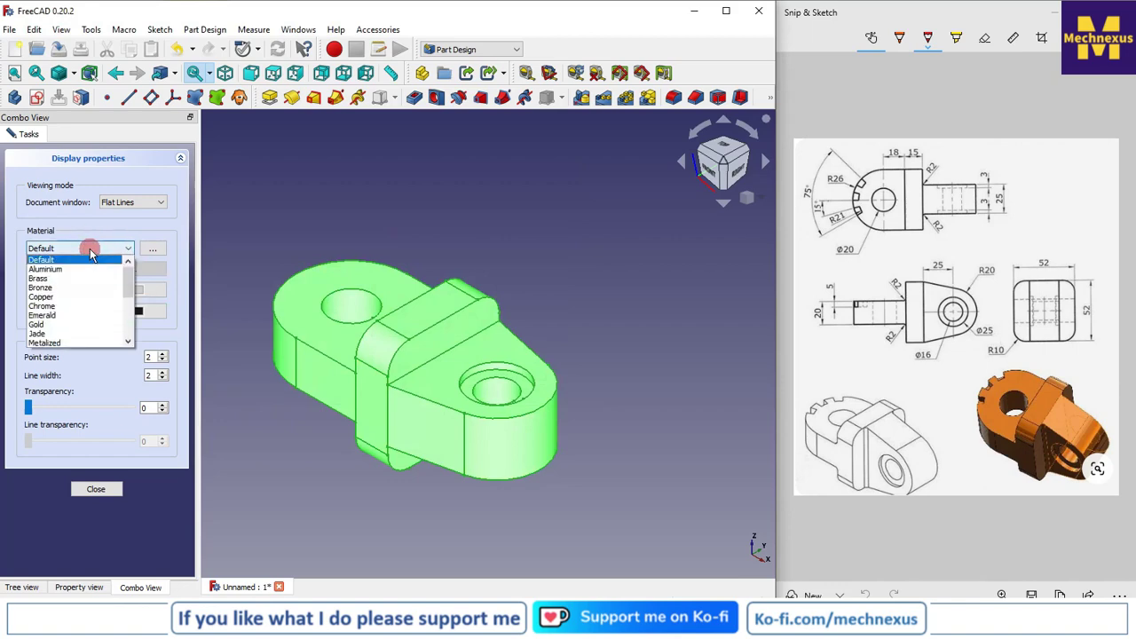
left_click(53, 306)
left_click(95, 491)
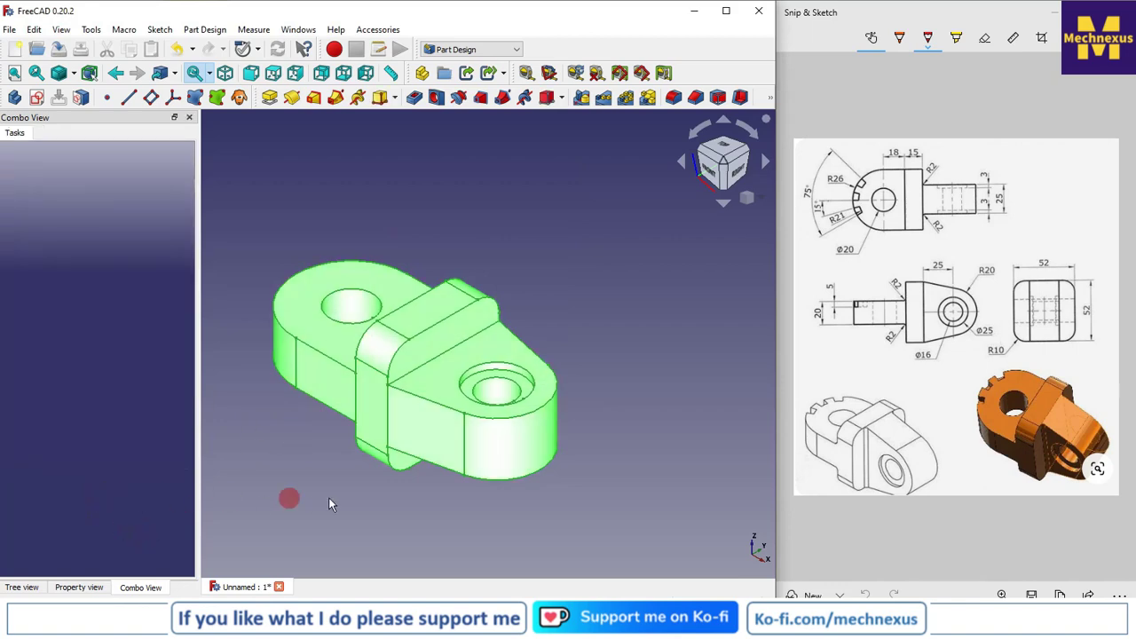
left_click(315, 494)
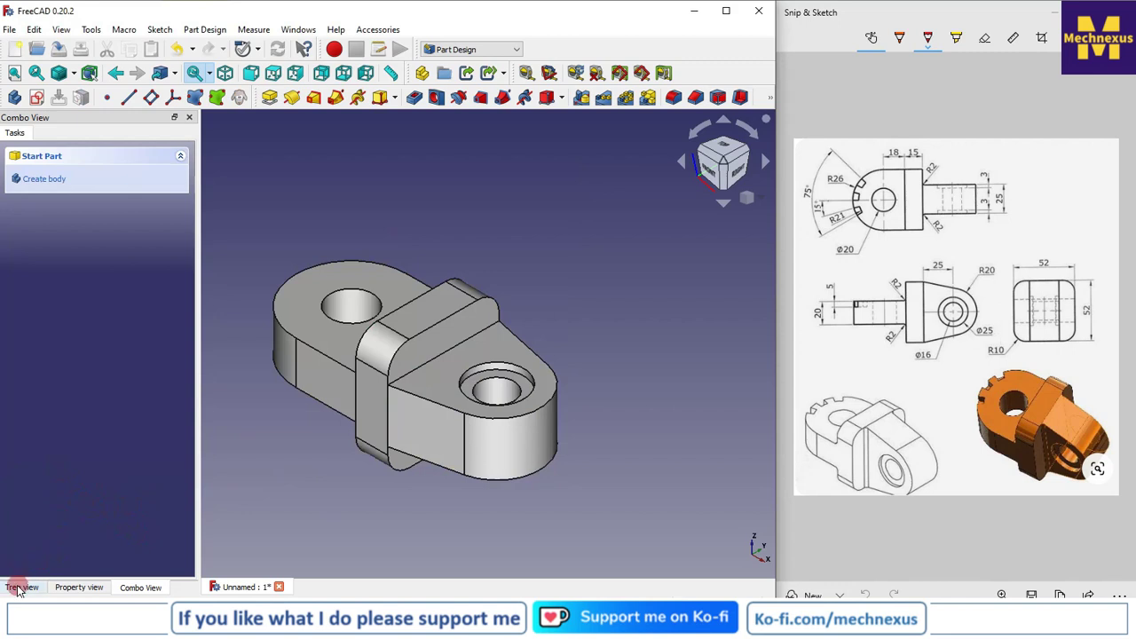
Step: Reopen the feature tree, zoom, and orbit the chrome bracket toward a top view
left_click(21, 588)
scroll(346, 458, "up", 3)
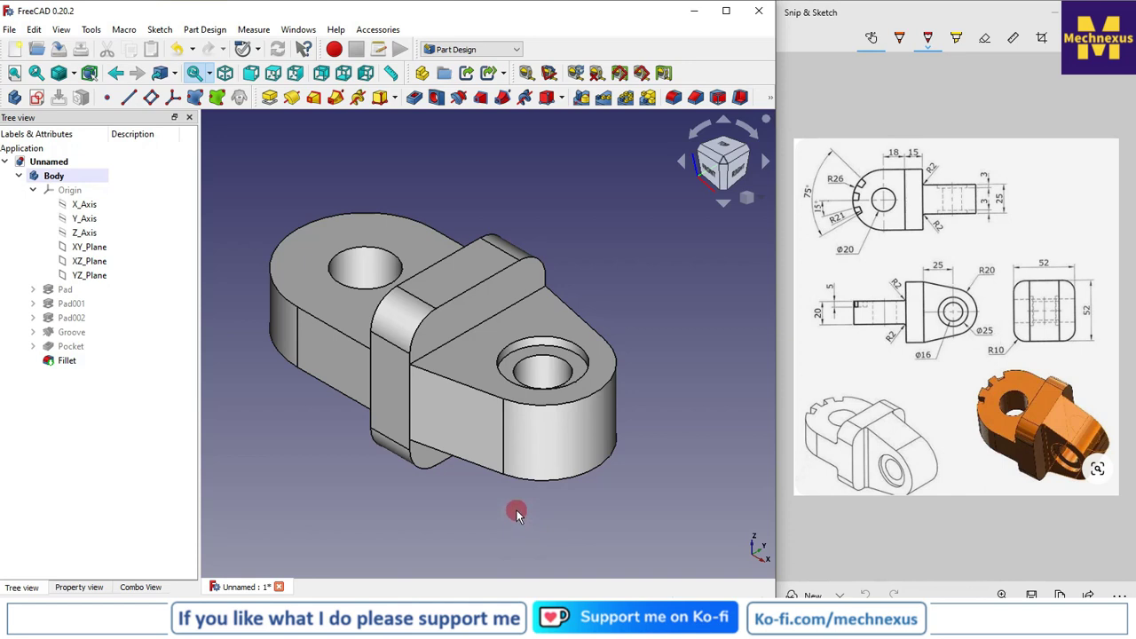
scroll(516, 513, "down", 1)
middle_click_drag(543, 517, 570, 555)
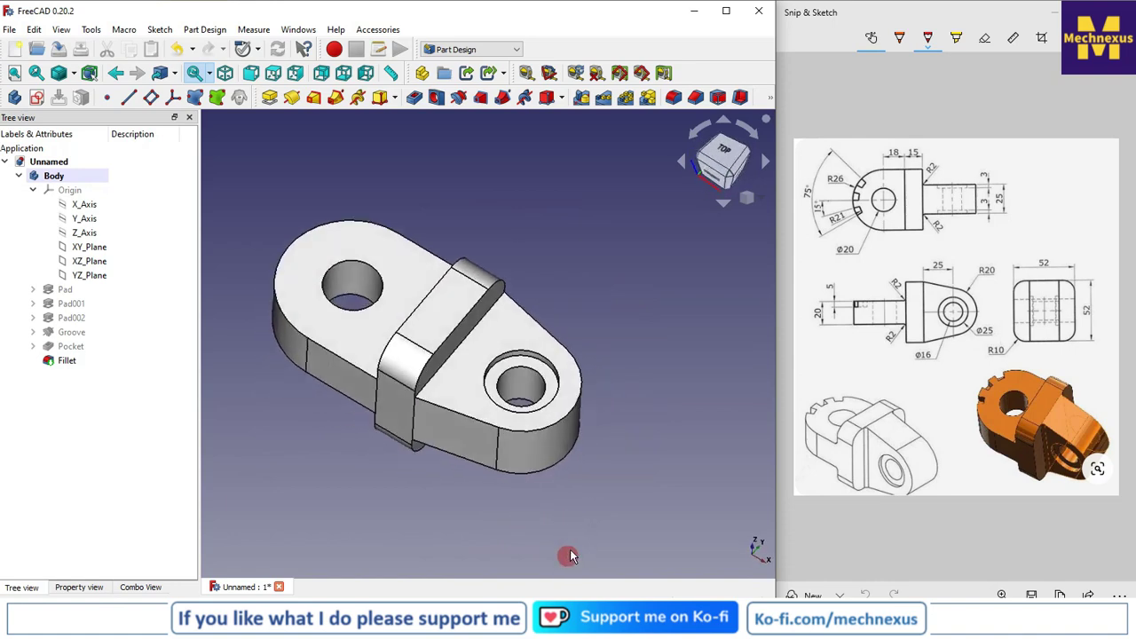